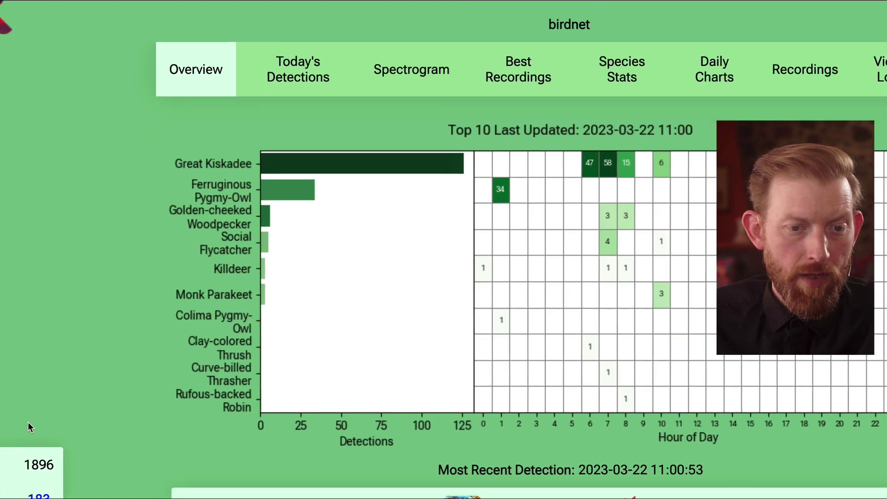
Step: Scroll the Overview down to the detection totals and the Monk Parakeet's Most Recent Detection spectrogram
{"action": "scroll", "coordinate": [101, 383], "scroll_direction": "down", "scroll_amount": 2}
{"action": "scroll", "coordinate": [101, 381], "scroll_direction": "down", "scroll_amount": 3}
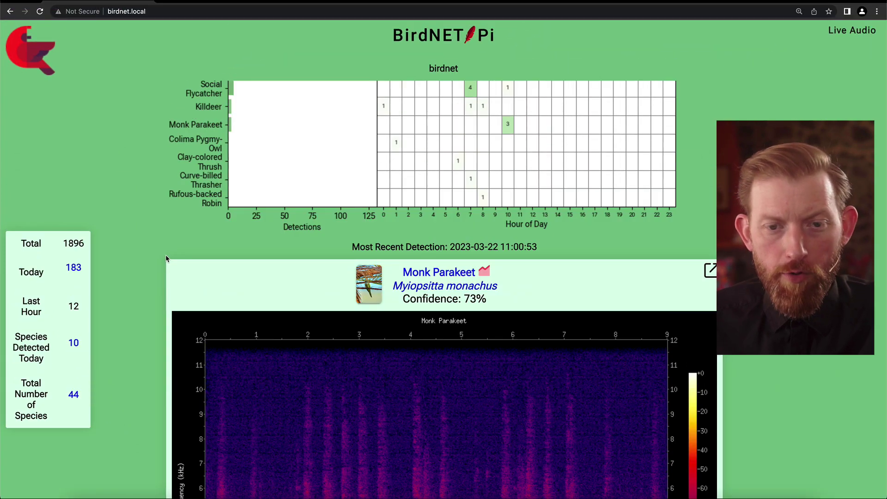
{"action": "scroll", "coordinate": [253, 282], "scroll_direction": "up", "scroll_amount": 3}
{"action": "scroll", "coordinate": [253, 282], "scroll_direction": "down", "scroll_amount": 1}
{"action": "scroll", "coordinate": [167, 259], "scroll_direction": "down", "scroll_amount": 3}
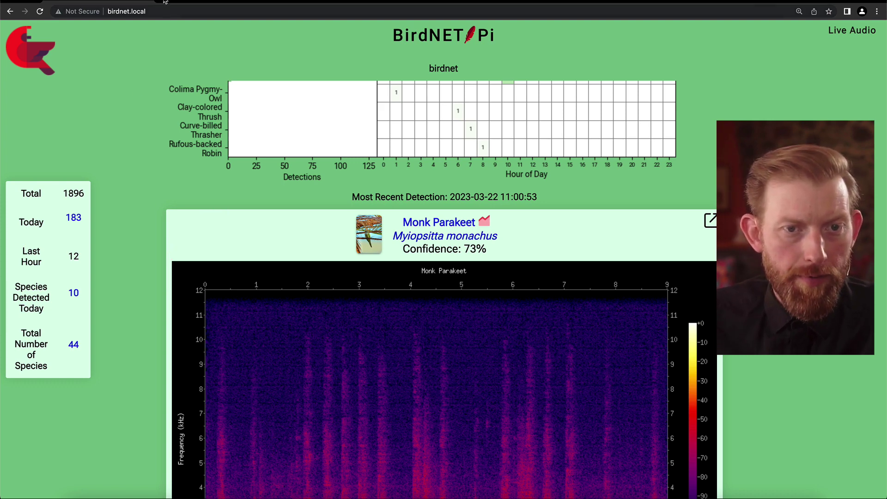
Step: Search the web for 'birdnet pi' in a new Chrome tab
{"action": "key", "text": "ctrl+t"}
{"action": "type", "text": "bir"}
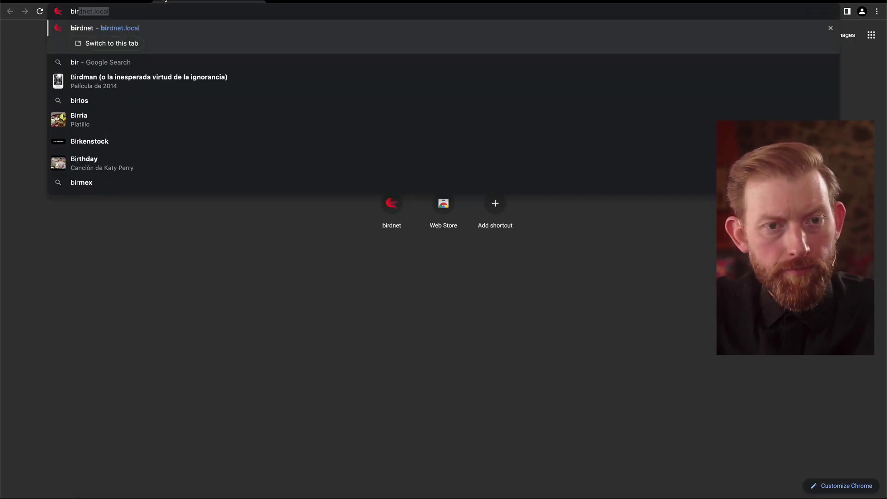
{"action": "type", "text": "dnet pi"}
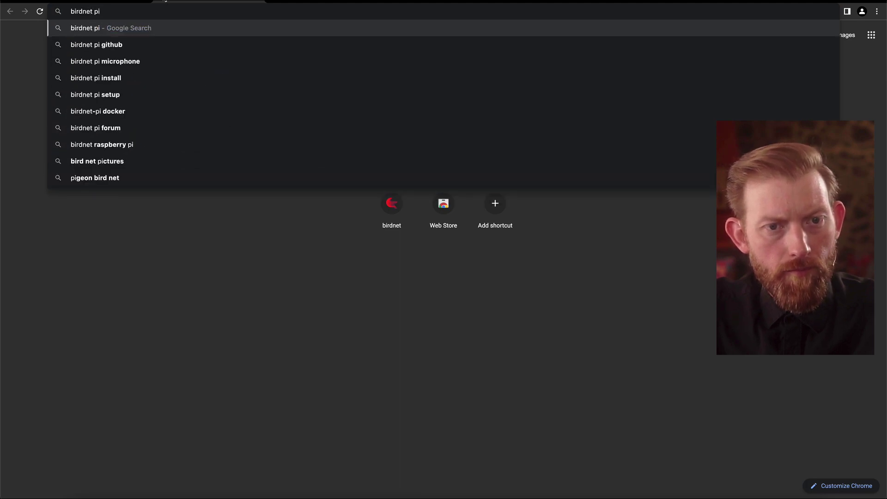
{"action": "key", "text": "Return"}
Step: Open the birdnetpi.com result and scroll through its 'What BirdNET-Pi Does' feature list
{"action": "left_click", "coordinate": [162, 132]}
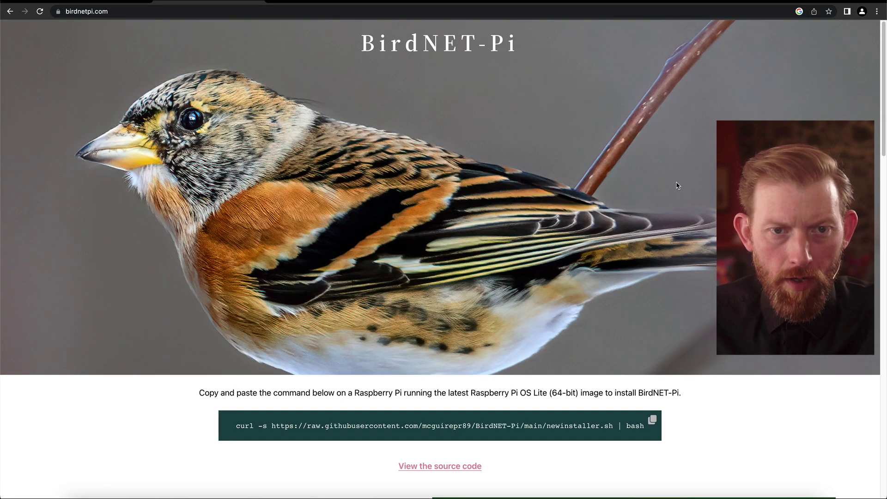
{"action": "scroll", "coordinate": [693, 173], "scroll_direction": "down", "scroll_amount": 5}
{"action": "scroll", "coordinate": [694, 169], "scroll_direction": "down", "scroll_amount": 3}
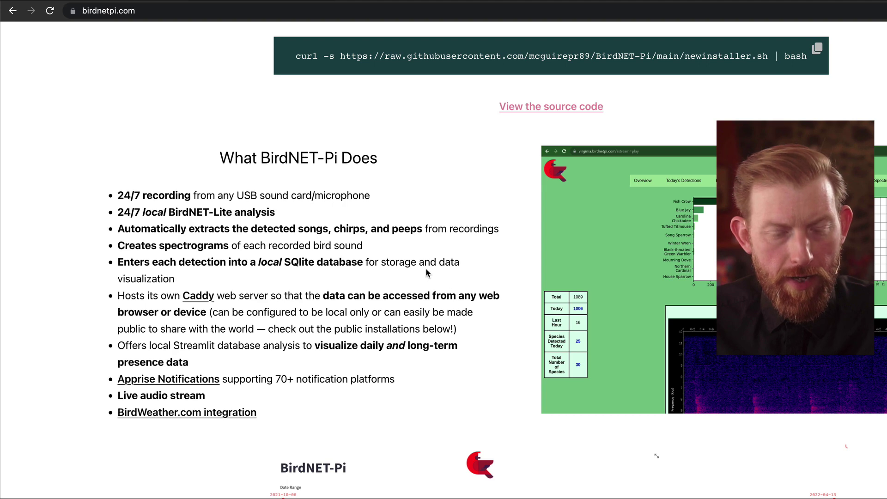
{"action": "scroll", "coordinate": [127, 209], "scroll_direction": "down", "scroll_amount": 1}
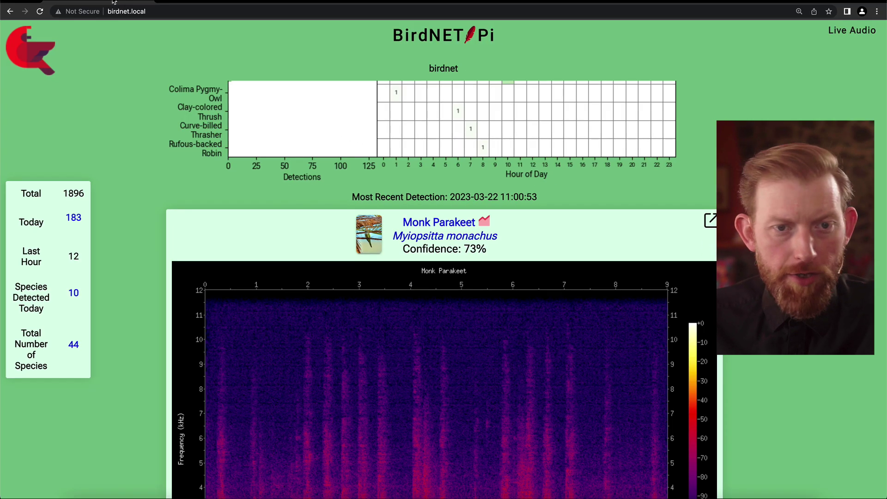
Step: Show the Monk Parakeet photo's attribution popup with its Flickr image, author and license links
{"action": "scroll", "coordinate": [196, 265], "scroll_direction": "down", "scroll_amount": 5}
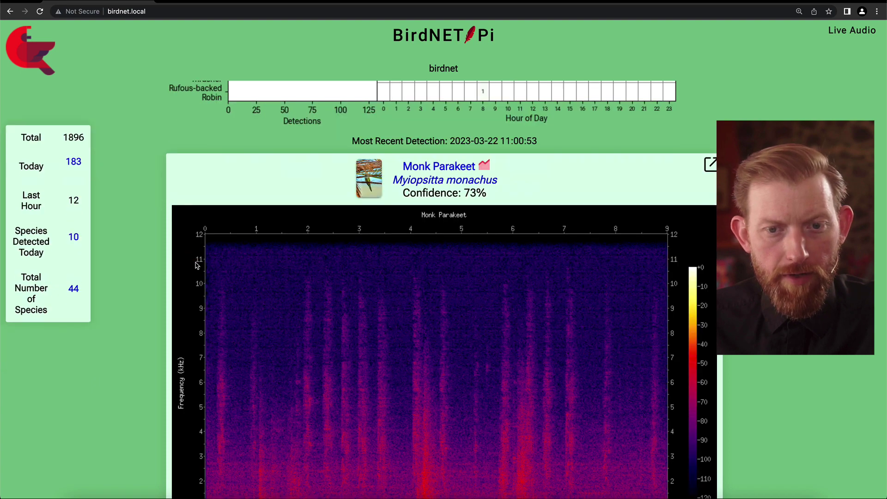
{"action": "scroll", "coordinate": [383, 191], "scroll_direction": "up", "scroll_amount": 2}
{"action": "scroll", "coordinate": [383, 191], "scroll_direction": "up", "scroll_amount": 1}
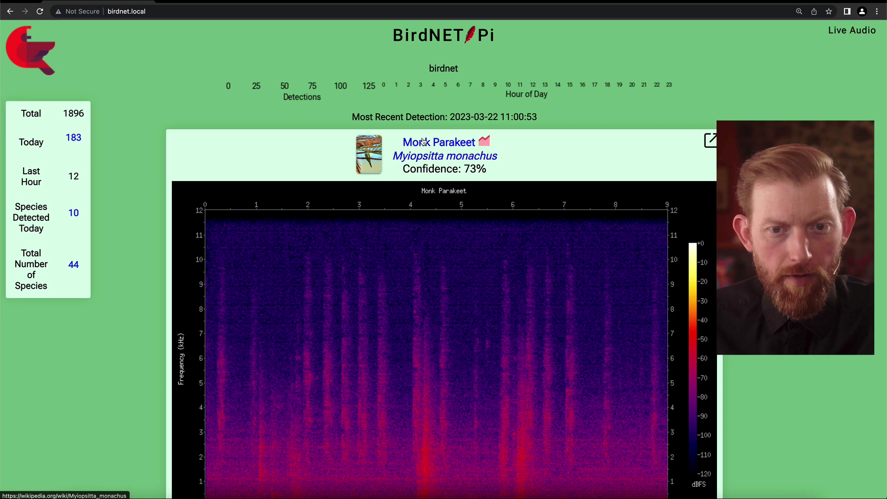
{"action": "left_click", "coordinate": [375, 163]}
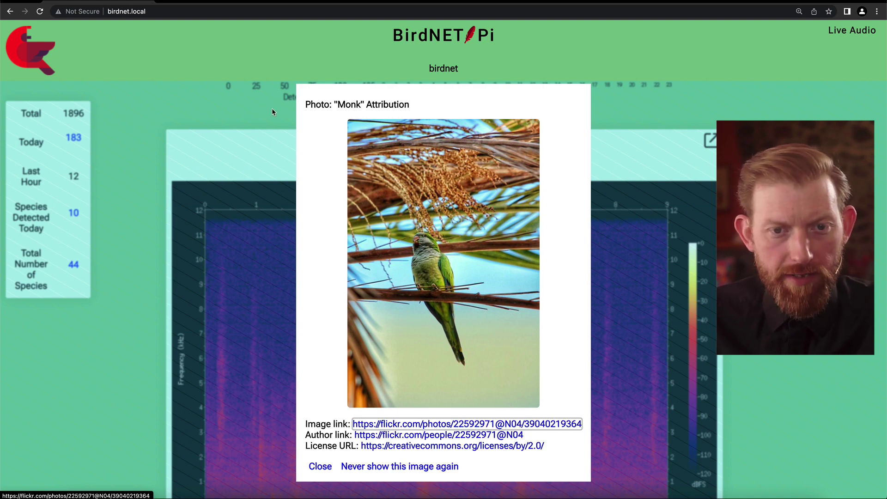
Step: Close the photo popup, play the Monk Parakeet clip to 0:06, then reach the 5 Most Recent Detections
{"action": "left_click", "coordinate": [320, 466]}
{"action": "scroll", "coordinate": [537, 227], "scroll_direction": "down", "scroll_amount": 3}
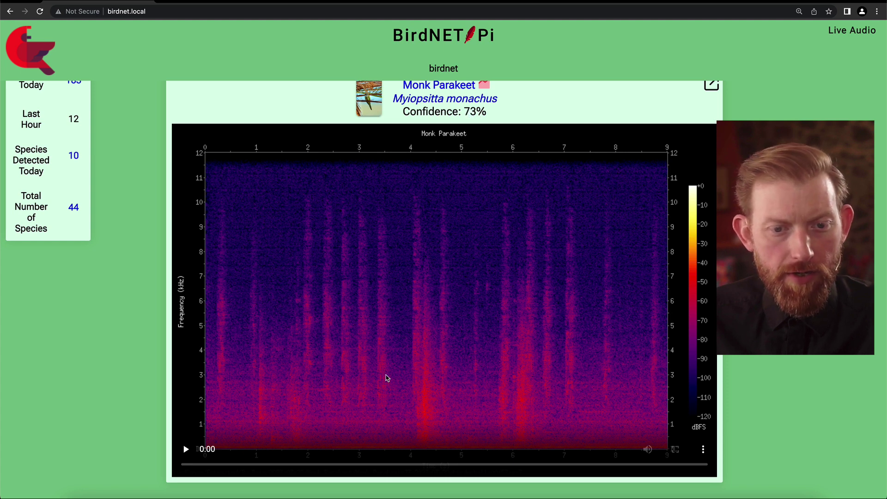
{"action": "left_click", "coordinate": [186, 450]}
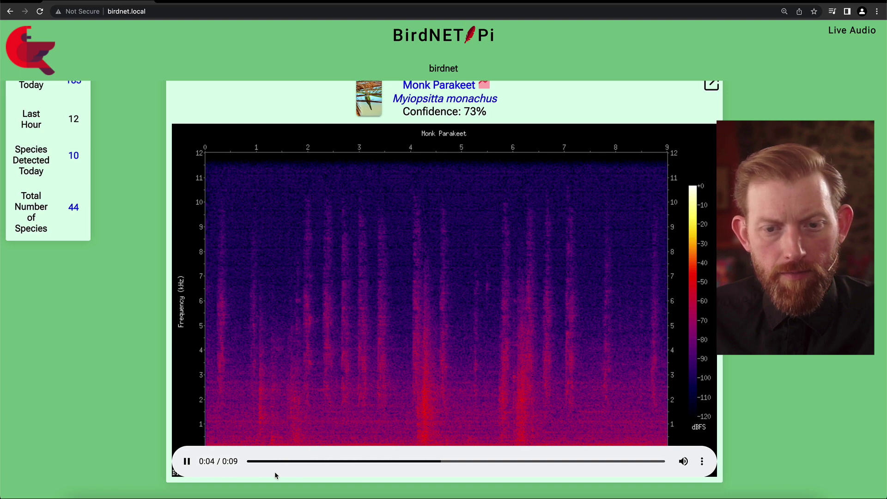
{"action": "left_click", "coordinate": [186, 461]}
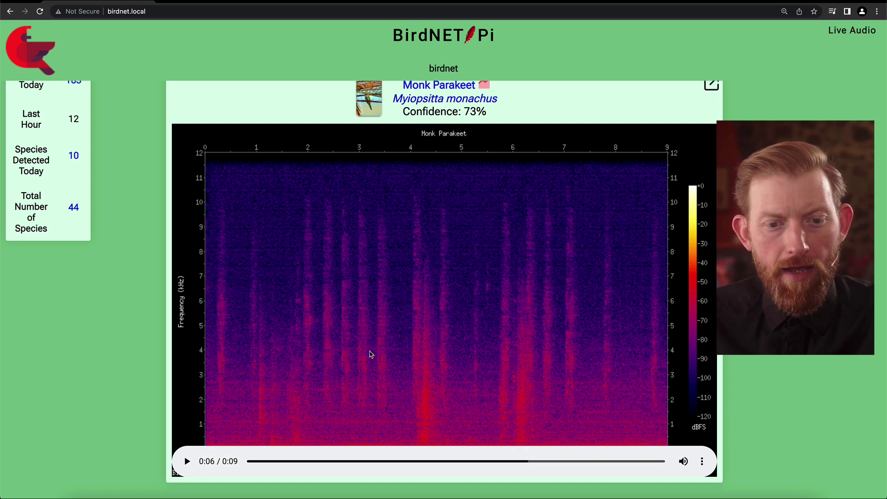
{"action": "scroll", "coordinate": [184, 297], "scroll_direction": "down", "scroll_amount": 1}
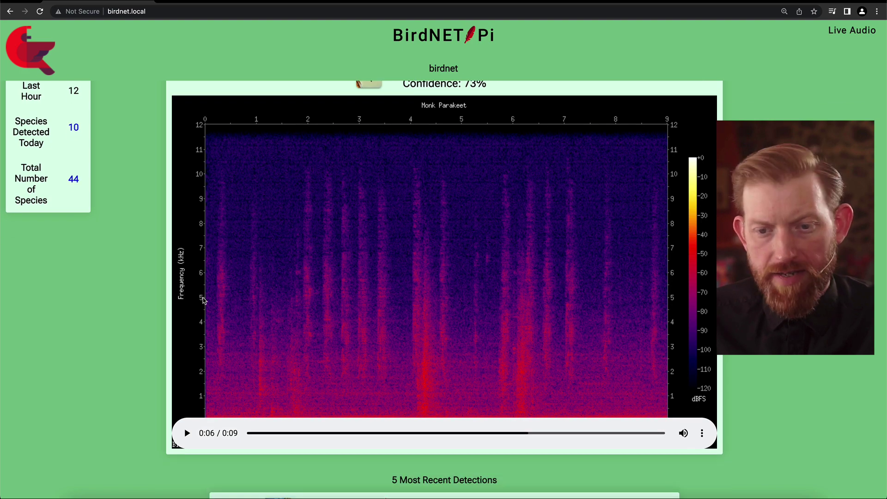
{"action": "scroll", "coordinate": [126, 337], "scroll_direction": "down", "scroll_amount": 10}
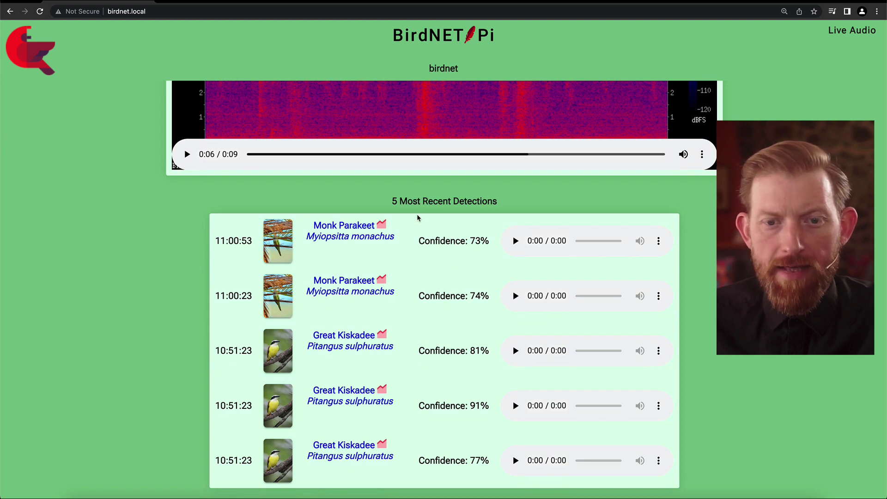
Step: Play the 10:51:23 Great Kiskadee (91%) clip to 0:05, then scroll to Currently Analyzing
{"action": "scroll", "coordinate": [423, 228], "scroll_direction": "down", "scroll_amount": 1}
{"action": "scroll", "coordinate": [422, 227], "scroll_direction": "down", "scroll_amount": 1}
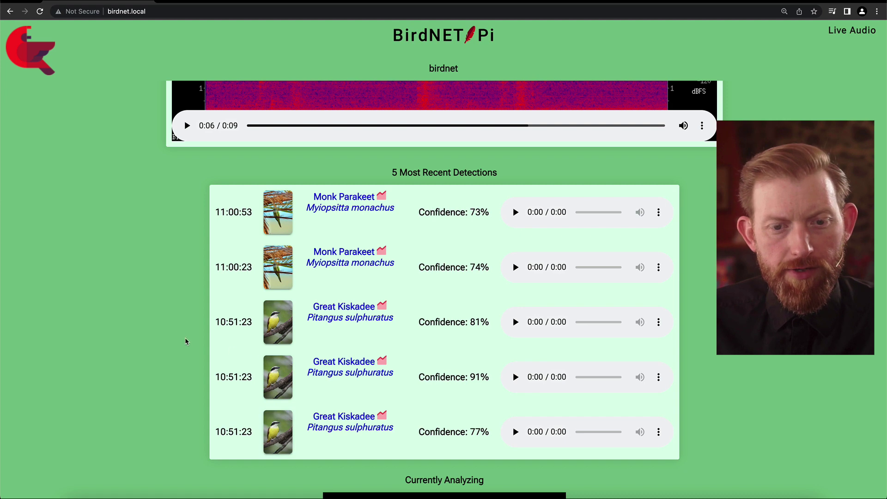
{"action": "scroll", "coordinate": [174, 307], "scroll_direction": "down", "scroll_amount": 1}
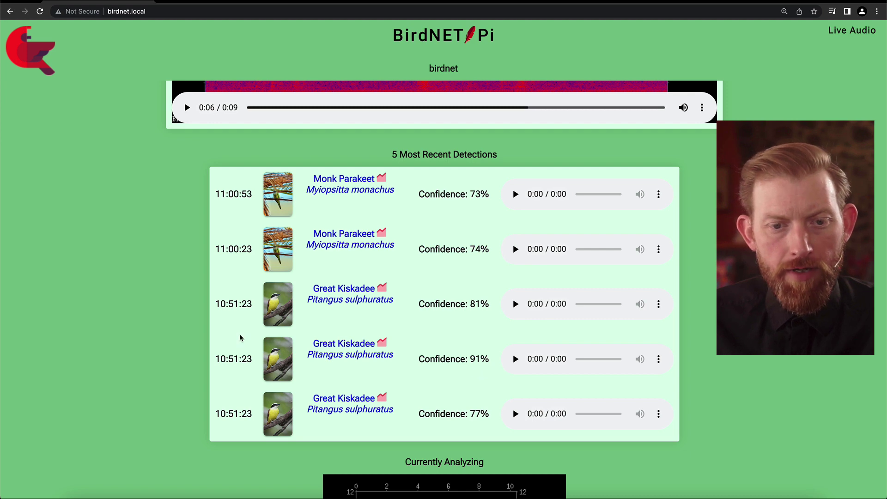
{"action": "left_click", "coordinate": [516, 360]}
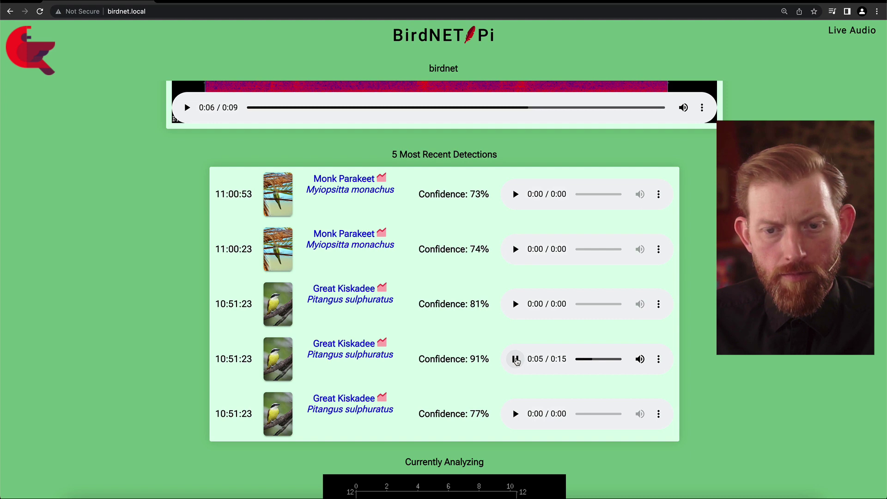
{"action": "left_click", "coordinate": [515, 359]}
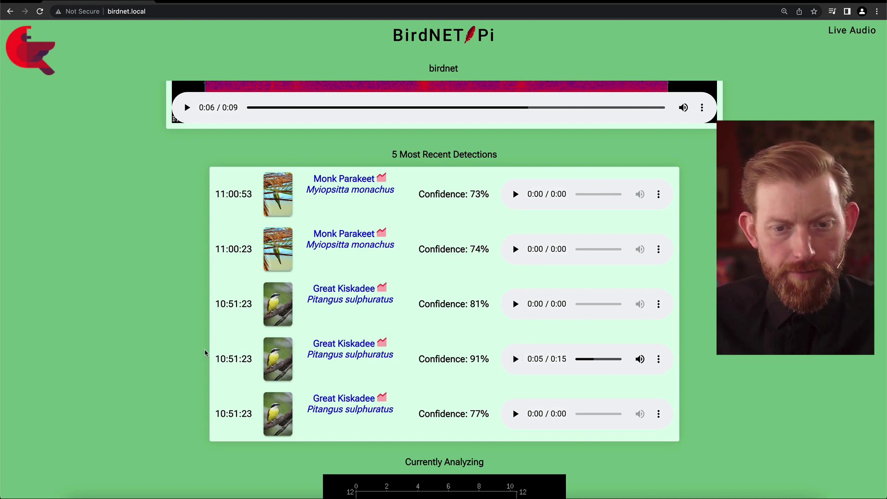
{"action": "scroll", "coordinate": [205, 354], "scroll_direction": "down", "scroll_amount": 1}
{"action": "scroll", "coordinate": [205, 353], "scroll_direction": "down", "scroll_amount": 7}
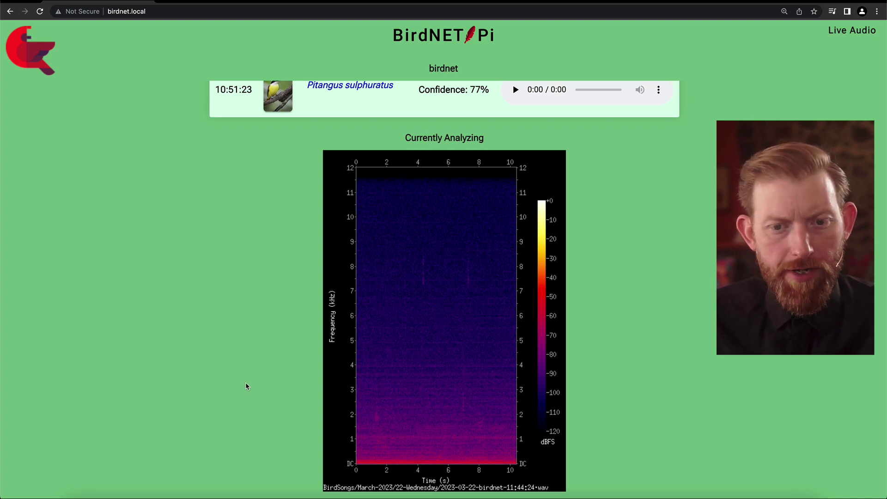
Step: Play the Live Audio microphone stream briefly, then pause it
{"action": "scroll", "coordinate": [253, 334], "scroll_direction": "up", "scroll_amount": 7}
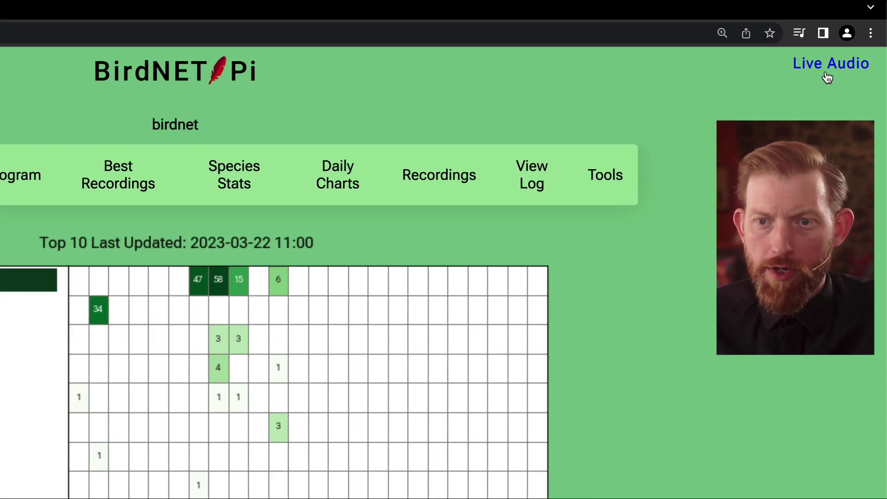
{"action": "left_click", "coordinate": [850, 34]}
{"action": "left_click", "coordinate": [801, 74]}
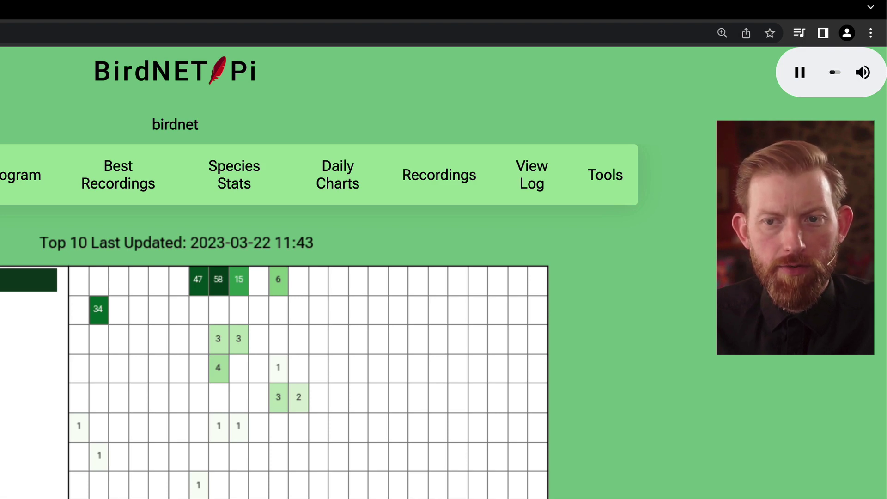
{"action": "left_click", "coordinate": [804, 85]}
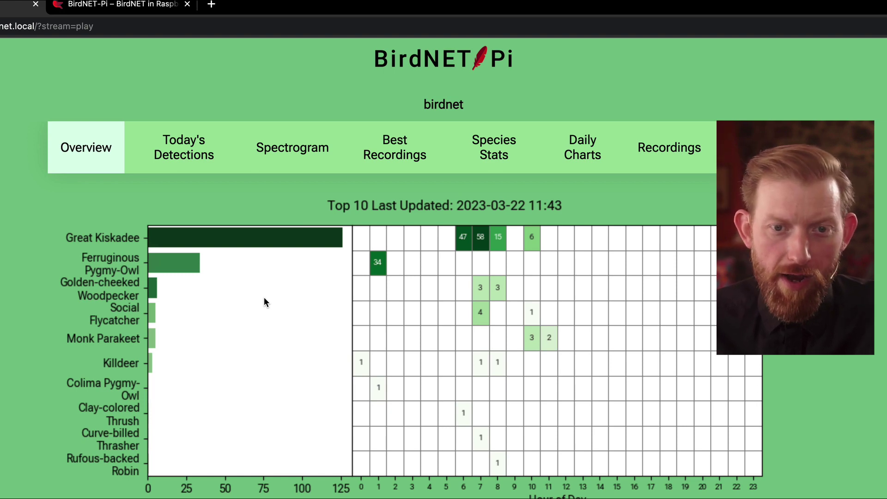
Step: Search today's detections for 'owl'
{"action": "left_click", "coordinate": [203, 167]}
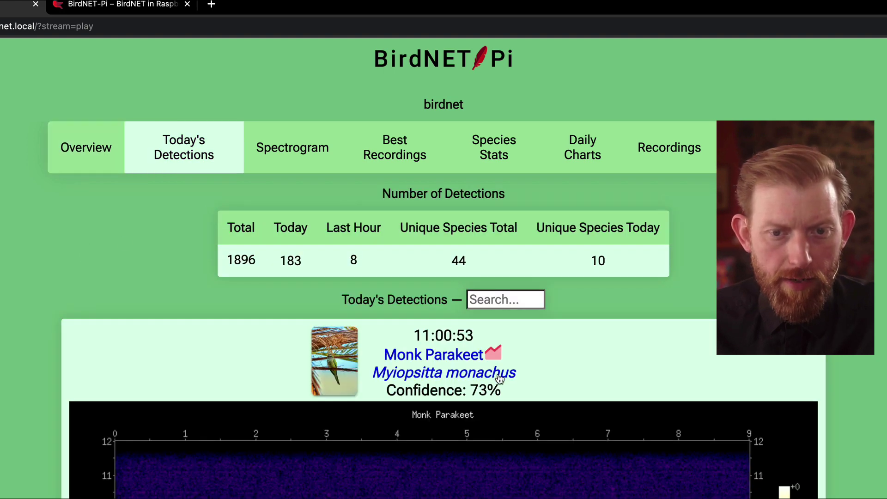
{"action": "left_click", "coordinate": [526, 298]}
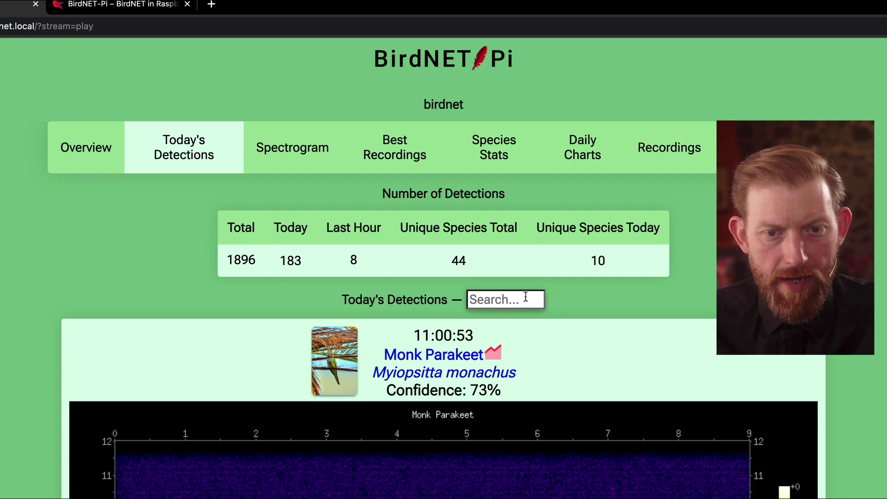
{"action": "type", "text": "owl"}
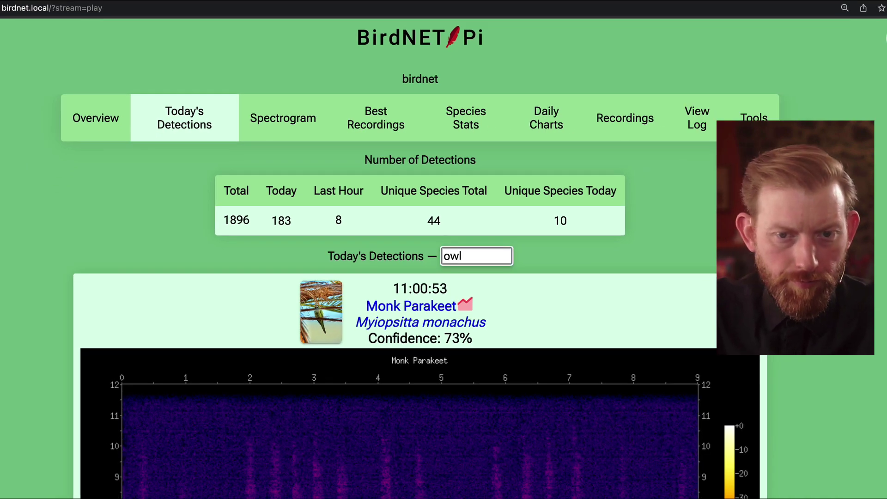
{"action": "key", "text": "Return"}
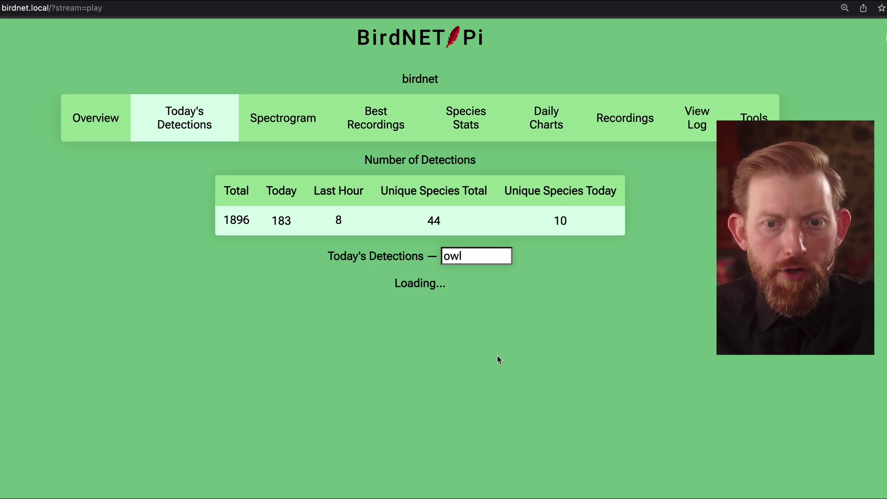
{"action": "scroll", "coordinate": [498, 356], "scroll_direction": "down", "scroll_amount": 1}
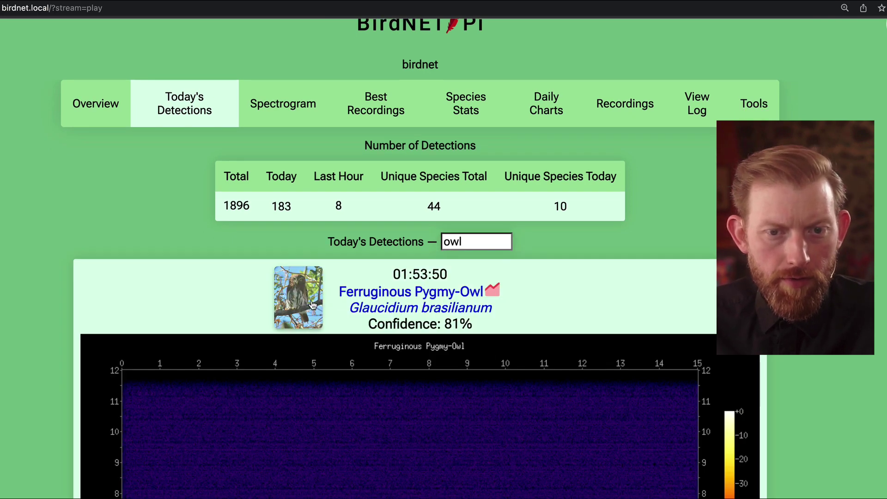
Step: Enlarge the Ferruginous Pygmy-Owl photo, close it, and return to the Overview
{"action": "left_click", "coordinate": [313, 304]}
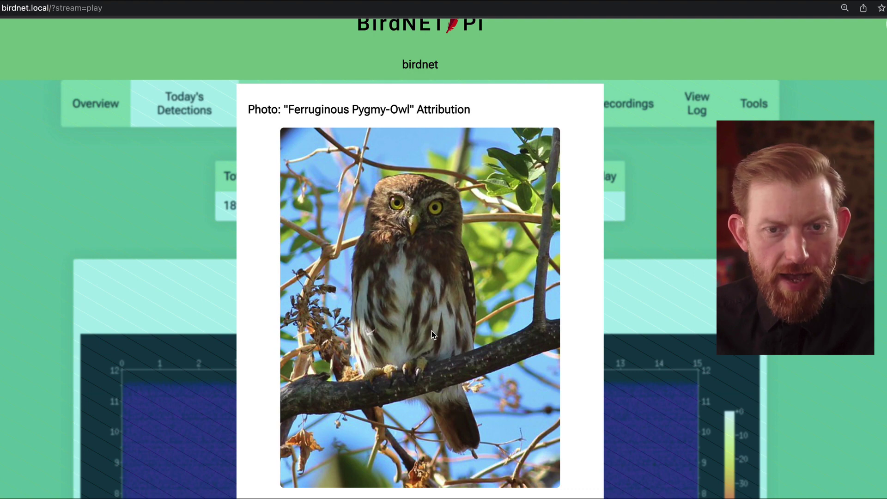
{"action": "key", "text": "Escape"}
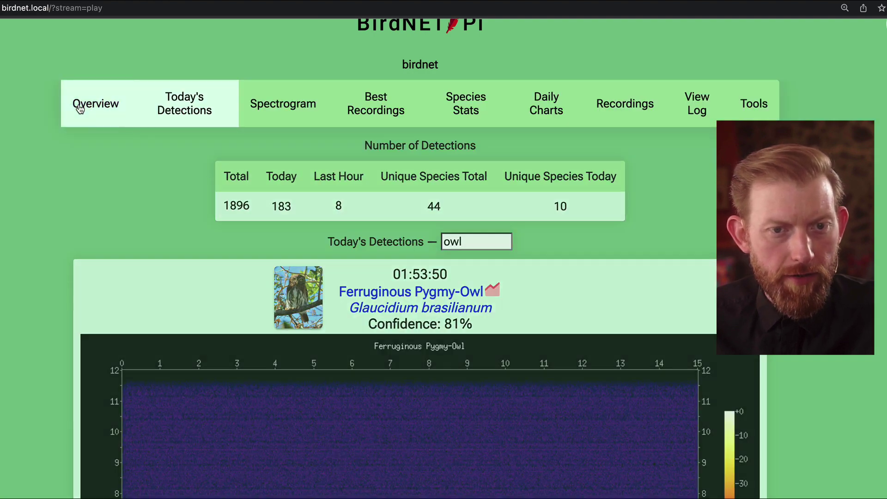
{"action": "left_click", "coordinate": [79, 103]}
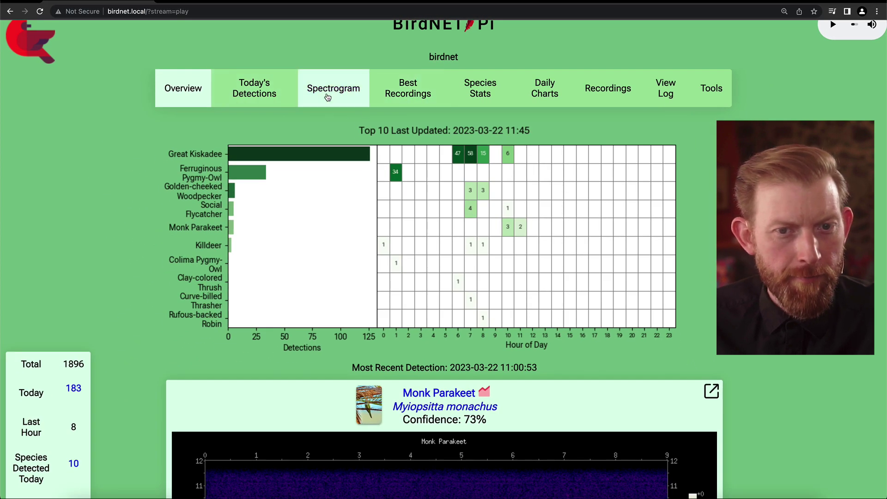
Step: Open the Spectrogram page showing the live stream at 100% gain, compression off
{"action": "left_click", "coordinate": [328, 97]}
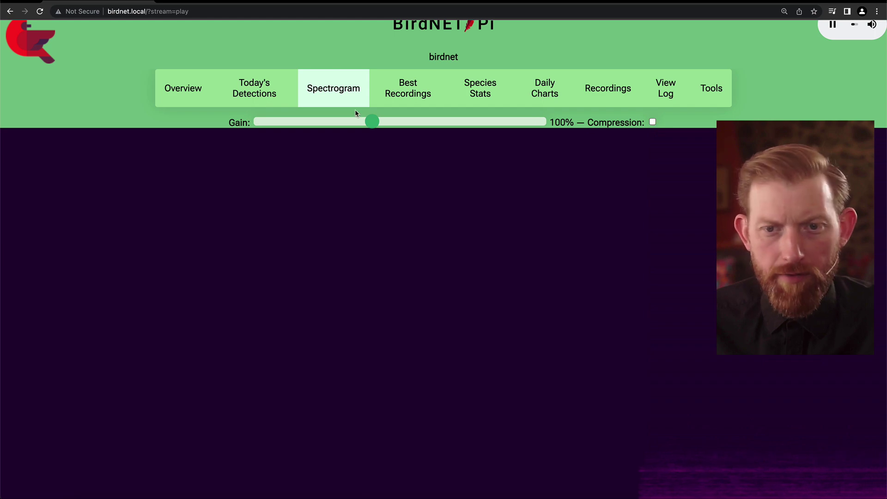
Step: Open Best Recordings and scroll through the alphabetical species list
{"action": "left_click", "coordinate": [420, 90]}
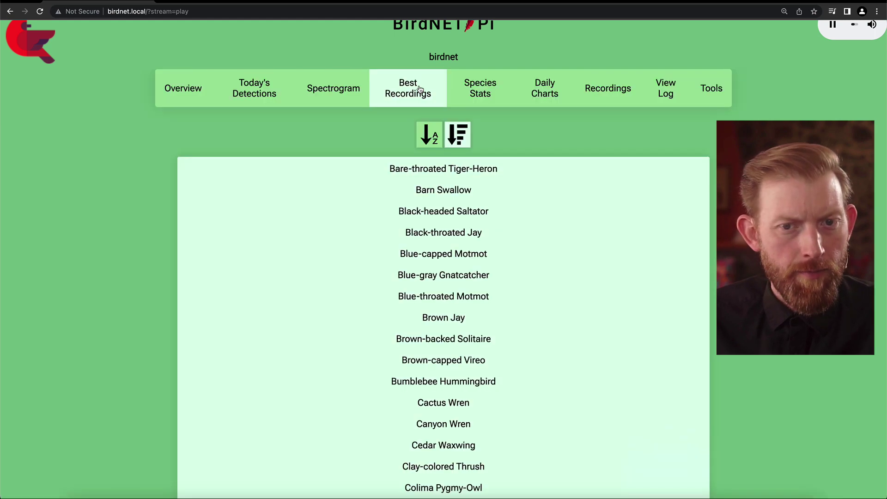
{"action": "scroll", "coordinate": [553, 252], "scroll_direction": "down", "scroll_amount": 10}
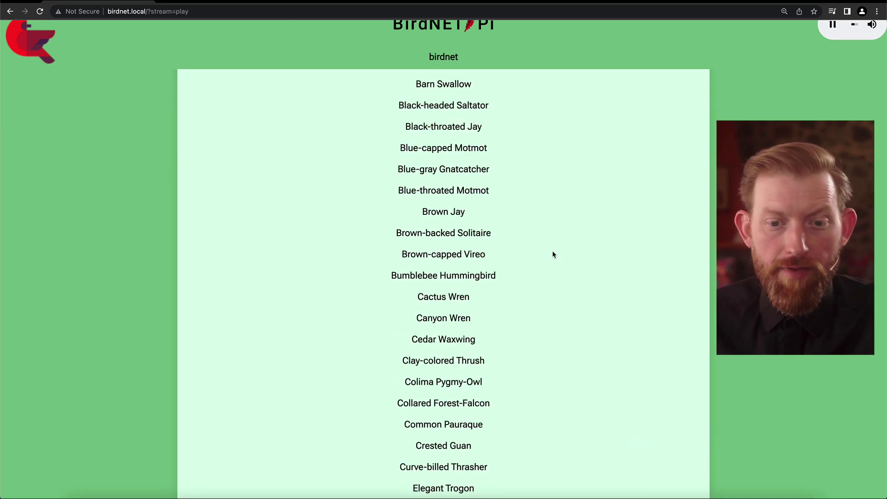
{"action": "scroll", "coordinate": [552, 253], "scroll_direction": "down", "scroll_amount": 3}
{"action": "scroll", "coordinate": [553, 253], "scroll_direction": "up", "scroll_amount": 7}
{"action": "scroll", "coordinate": [553, 253], "scroll_direction": "up", "scroll_amount": 6}
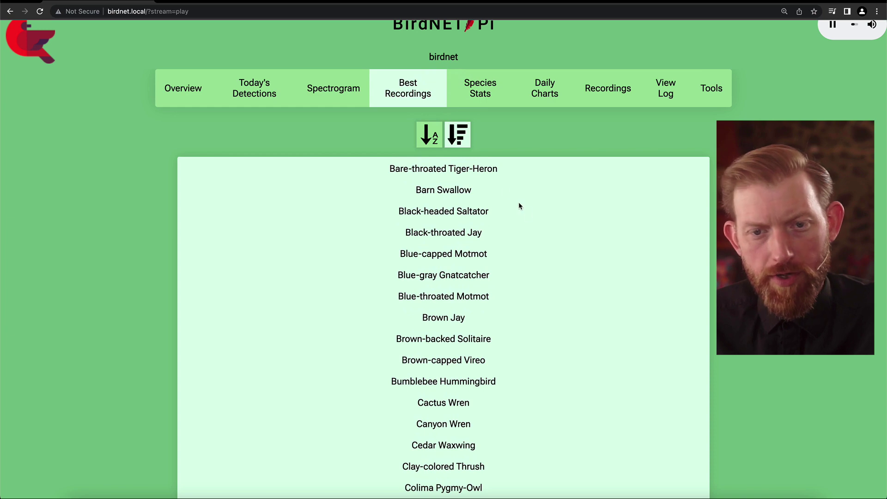
Step: View the Brown Jay's best recording spectrogram and Flickr photos, then scroll back up
{"action": "left_click", "coordinate": [462, 319]}
{"action": "scroll", "coordinate": [187, 234], "scroll_direction": "down", "scroll_amount": 5}
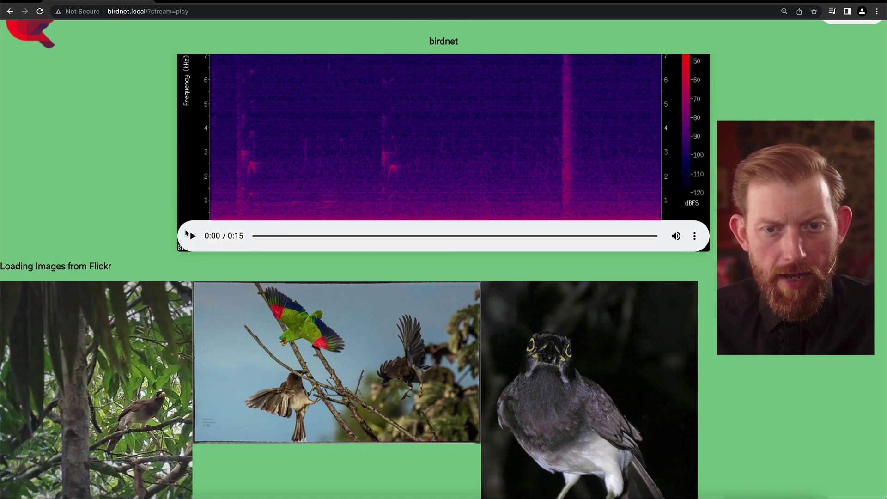
{"action": "scroll", "coordinate": [99, 323], "scroll_direction": "down", "scroll_amount": 2}
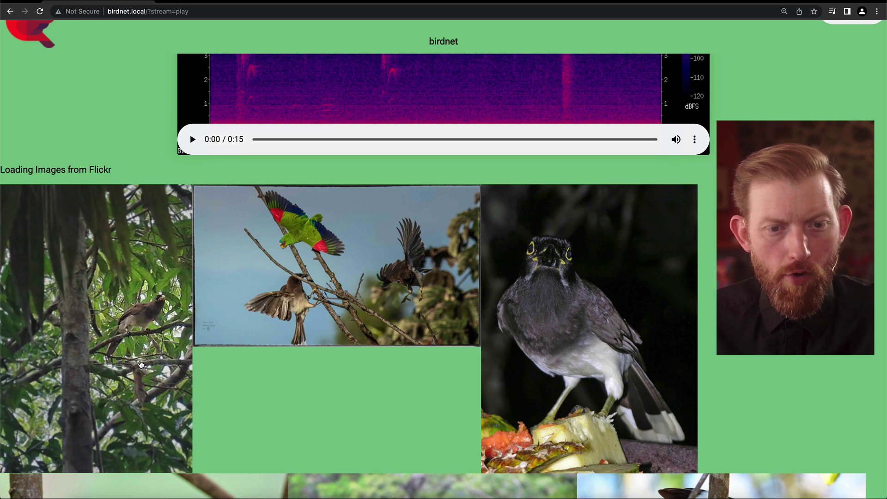
{"action": "scroll", "coordinate": [218, 303], "scroll_direction": "down", "scroll_amount": 3}
{"action": "scroll", "coordinate": [217, 303], "scroll_direction": "down", "scroll_amount": 3}
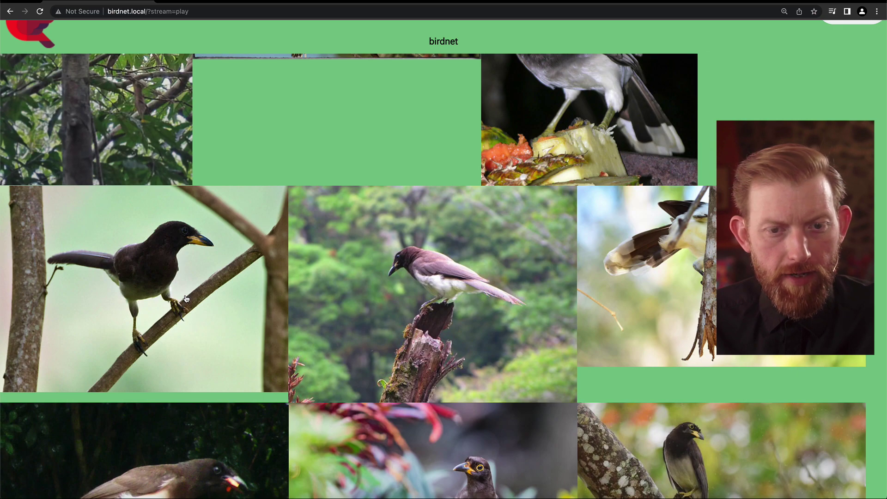
{"action": "scroll", "coordinate": [277, 323], "scroll_direction": "down", "scroll_amount": 3}
{"action": "scroll", "coordinate": [343, 341], "scroll_direction": "down", "scroll_amount": 3}
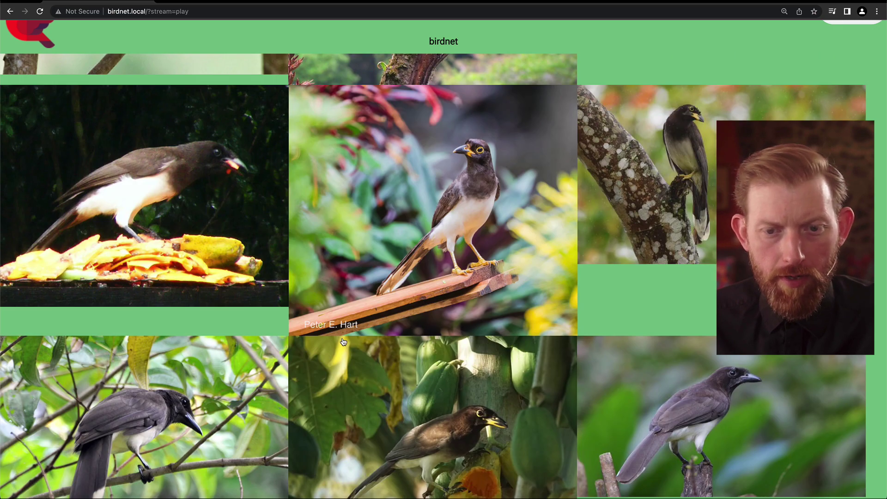
{"action": "scroll", "coordinate": [343, 342], "scroll_direction": "down", "scroll_amount": 6}
{"action": "scroll", "coordinate": [343, 342], "scroll_direction": "up", "scroll_amount": 8}
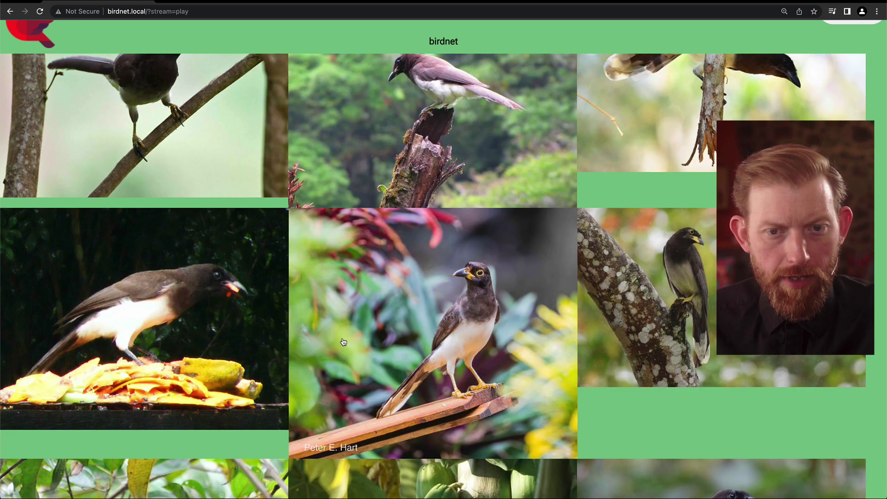
{"action": "scroll", "coordinate": [343, 342], "scroll_direction": "up", "scroll_amount": 10}
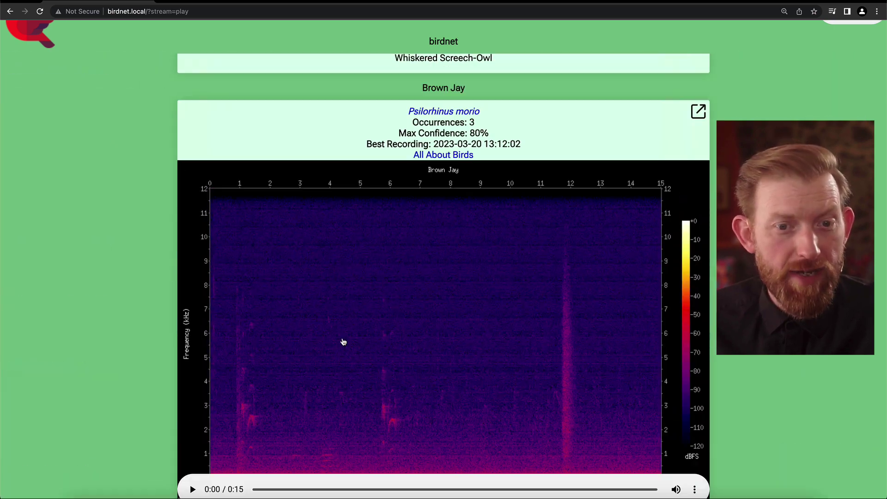
{"action": "scroll", "coordinate": [343, 341], "scroll_direction": "up", "scroll_amount": 5}
{"action": "scroll", "coordinate": [343, 342], "scroll_direction": "up", "scroll_amount": 3}
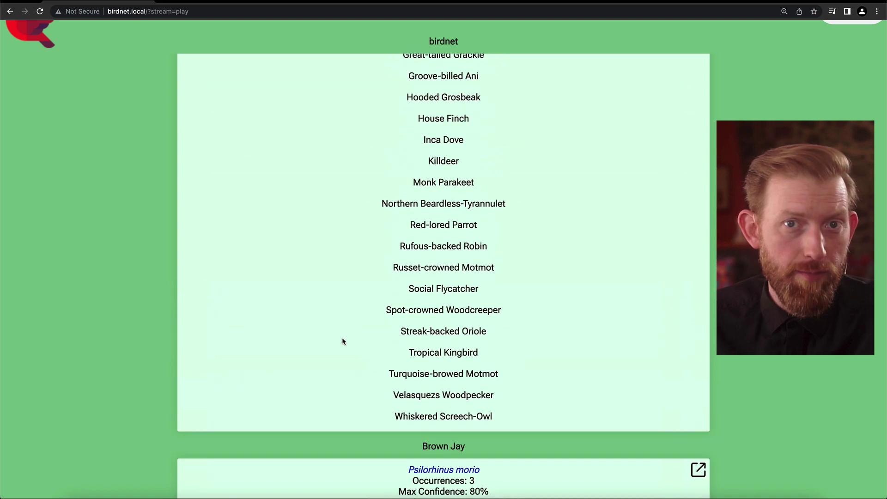
{"action": "scroll", "coordinate": [342, 341], "scroll_direction": "up", "scroll_amount": 2}
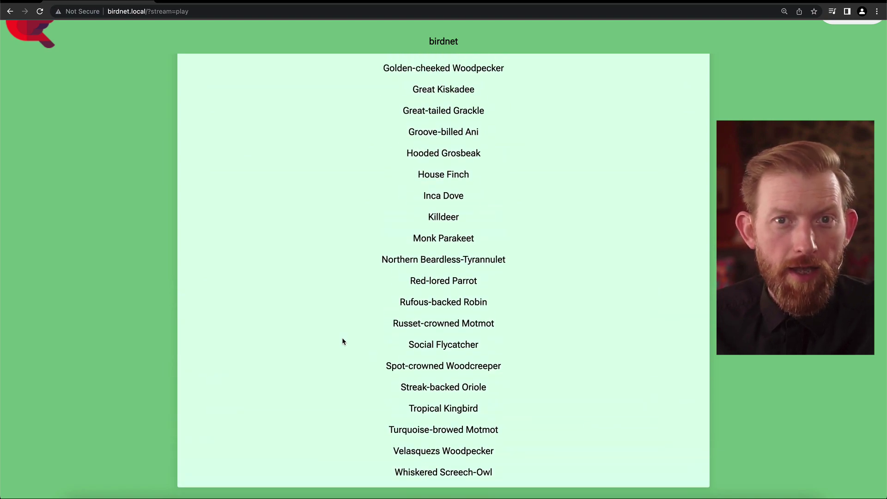
{"action": "scroll", "coordinate": [342, 341], "scroll_direction": "up", "scroll_amount": 1}
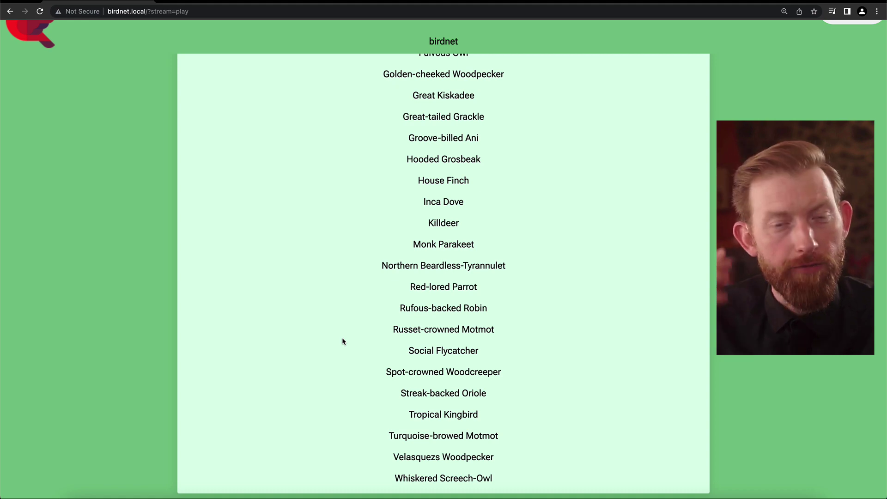
{"action": "scroll", "coordinate": [354, 348], "scroll_direction": "up", "scroll_amount": 12}
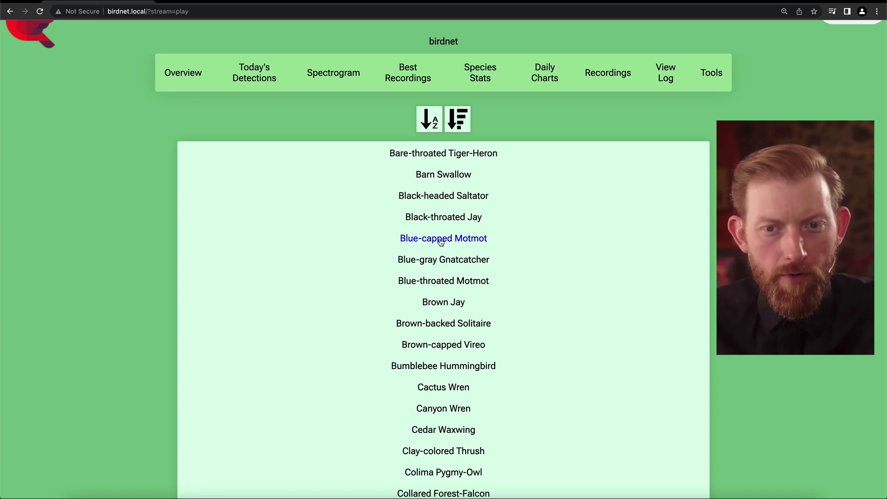
Step: Open Tools > System Controls (Reboot, Update, Shutdown, Clear ALL data), then return to the tool list
{"action": "left_click", "coordinate": [711, 79]}
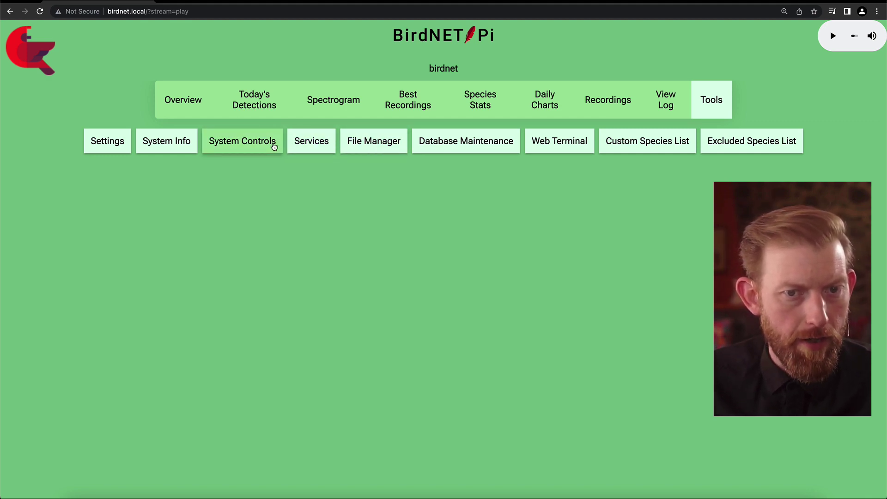
{"action": "left_click", "coordinate": [228, 142]}
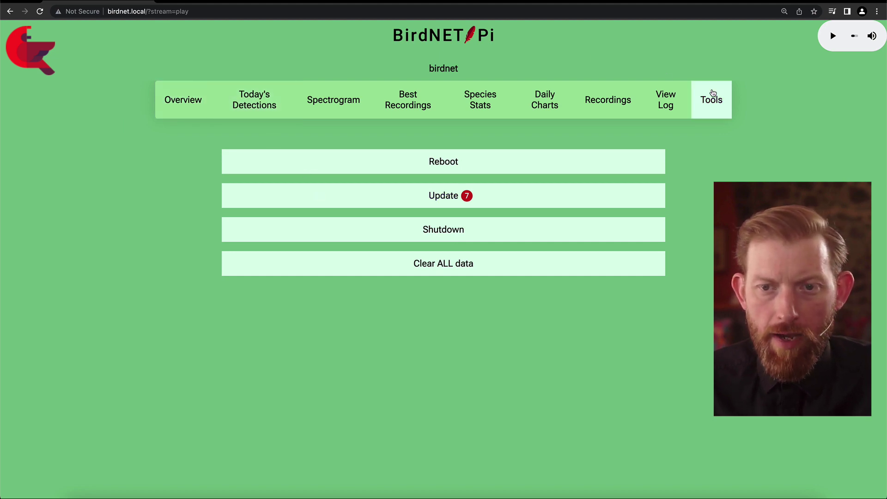
{"action": "left_click", "coordinate": [712, 93]}
Step: Bring up Basic Settings and review the model, location, BirdWeather ID and Apprise Notifications options
{"action": "left_click", "coordinate": [105, 145]}
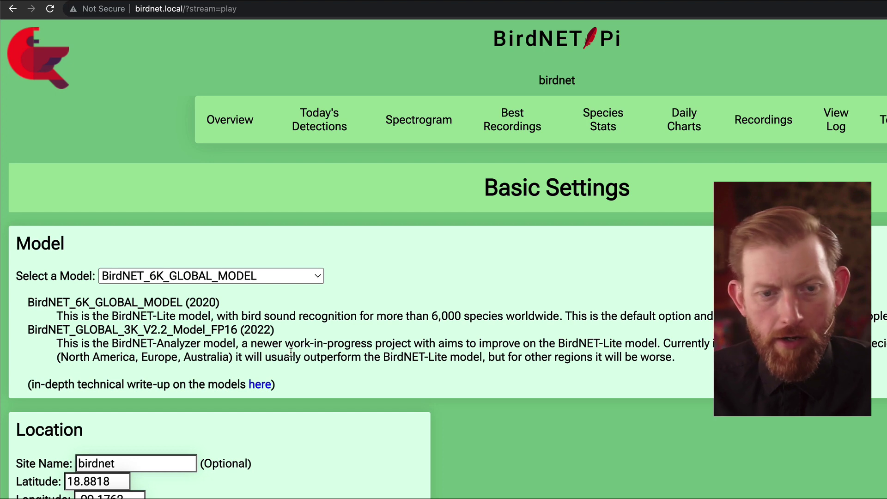
{"action": "scroll", "coordinate": [363, 354], "scroll_direction": "down", "scroll_amount": 2}
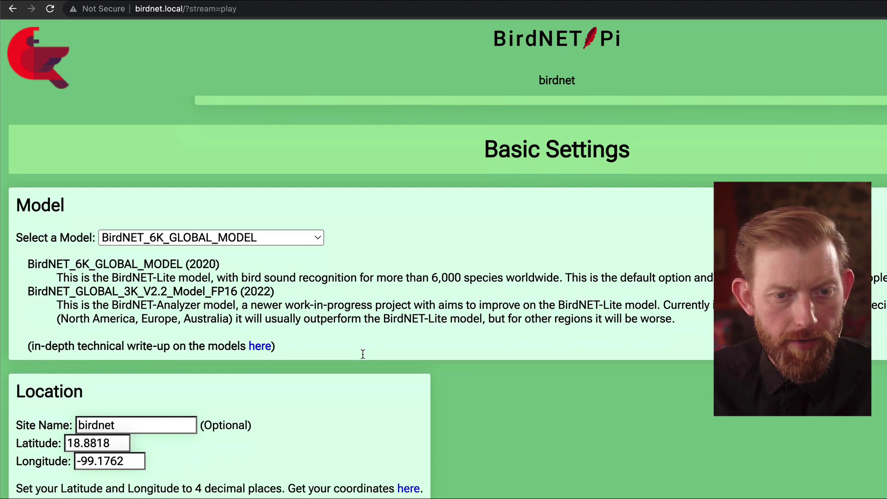
{"action": "scroll", "coordinate": [623, 342], "scroll_direction": "down", "scroll_amount": 5}
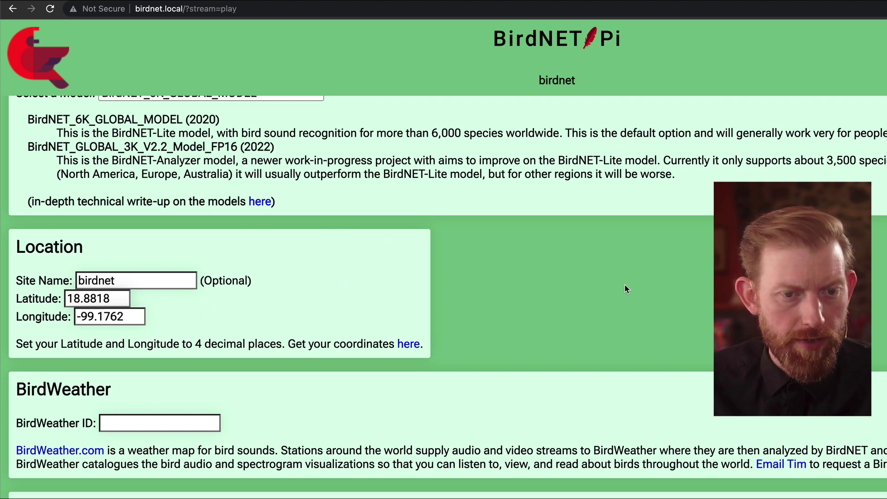
{"action": "scroll", "coordinate": [624, 285], "scroll_direction": "down", "scroll_amount": 5}
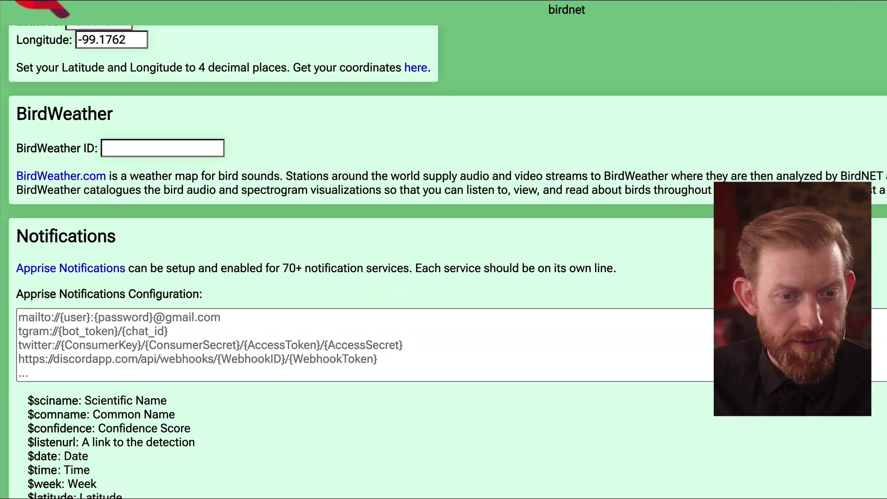
{"action": "scroll", "coordinate": [444, 250], "scroll_direction": "down", "scroll_amount": 5}
{"action": "scroll", "coordinate": [453, 258], "scroll_direction": "up", "scroll_amount": 3}
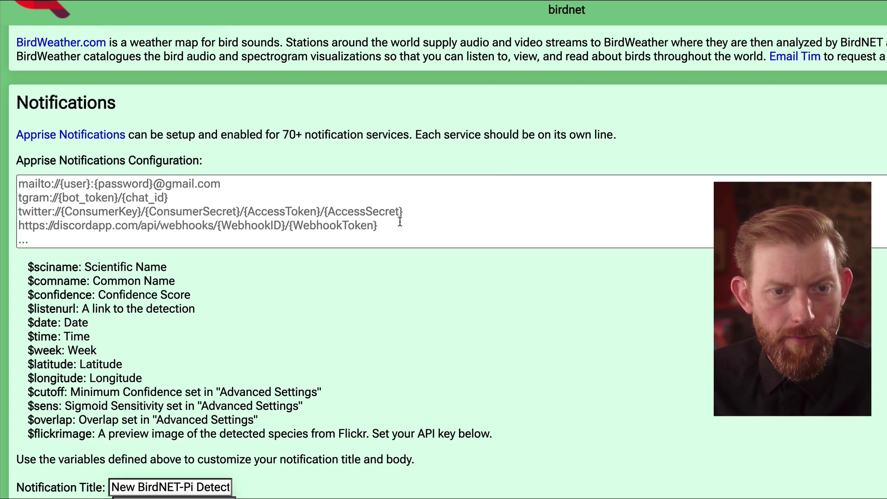
{"action": "scroll", "coordinate": [482, 229], "scroll_direction": "down", "scroll_amount": 1}
{"action": "scroll", "coordinate": [482, 229], "scroll_direction": "up", "scroll_amount": 1}
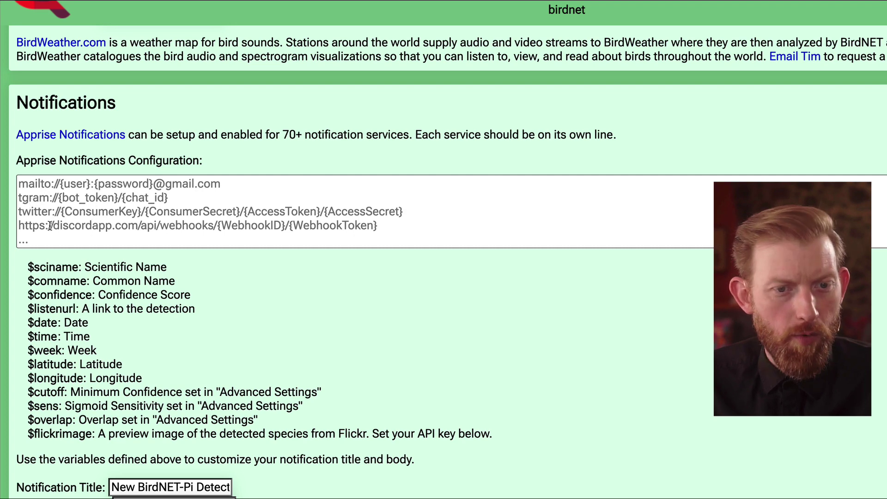
{"action": "scroll", "coordinate": [222, 332], "scroll_direction": "down", "scroll_amount": 1}
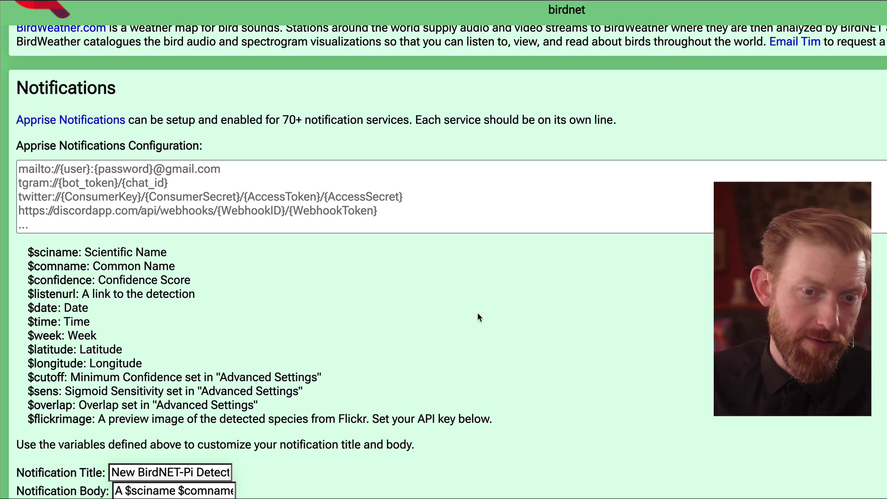
{"action": "scroll", "coordinate": [478, 317], "scroll_direction": "down", "scroll_amount": 2}
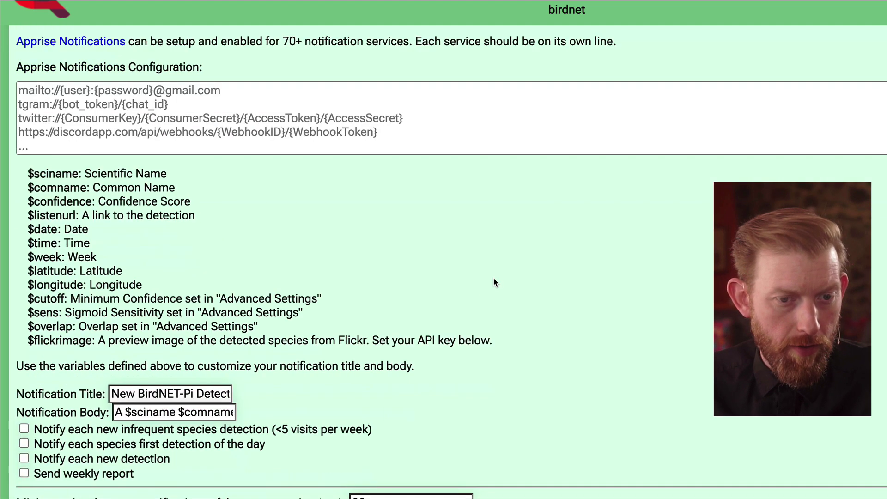
{"action": "scroll", "coordinate": [493, 279], "scroll_direction": "down", "scroll_amount": 1}
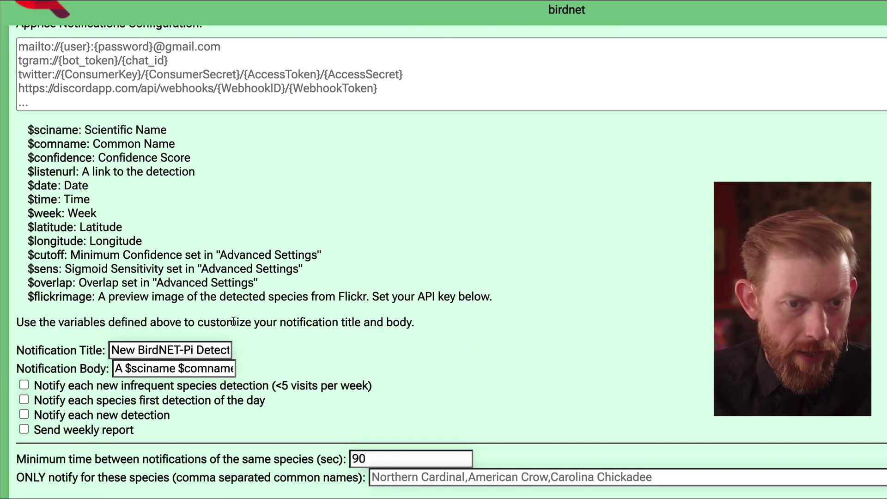
{"action": "scroll", "coordinate": [233, 322], "scroll_direction": "down", "scroll_amount": 3}
{"action": "scroll", "coordinate": [105, 253], "scroll_direction": "up", "scroll_amount": 1}
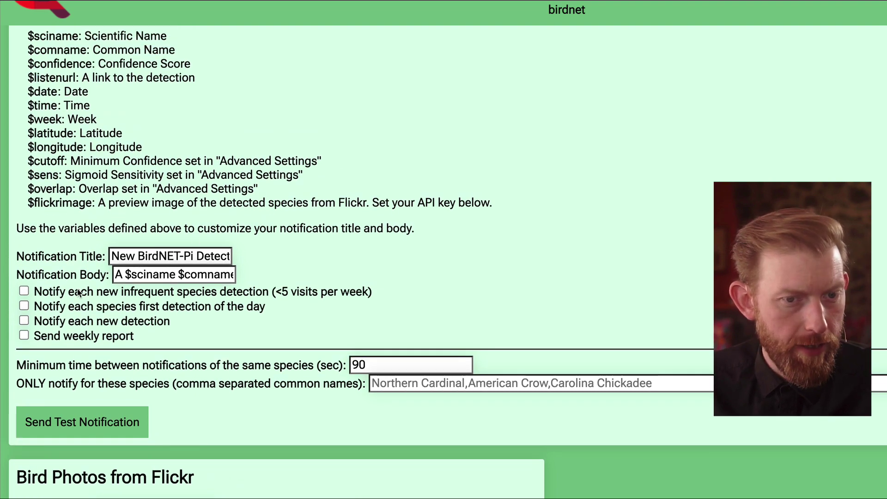
{"action": "scroll", "coordinate": [78, 292], "scroll_direction": "up", "scroll_amount": 1}
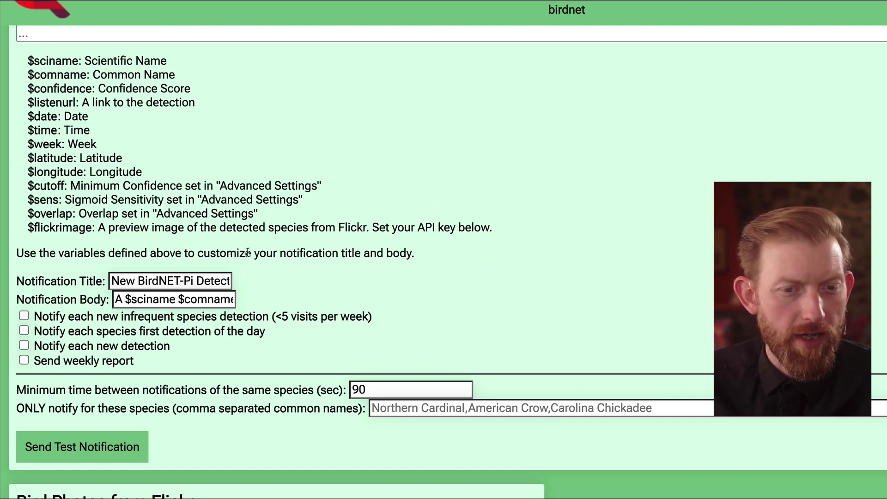
{"action": "scroll", "coordinate": [420, 287], "scroll_direction": "down", "scroll_amount": 3}
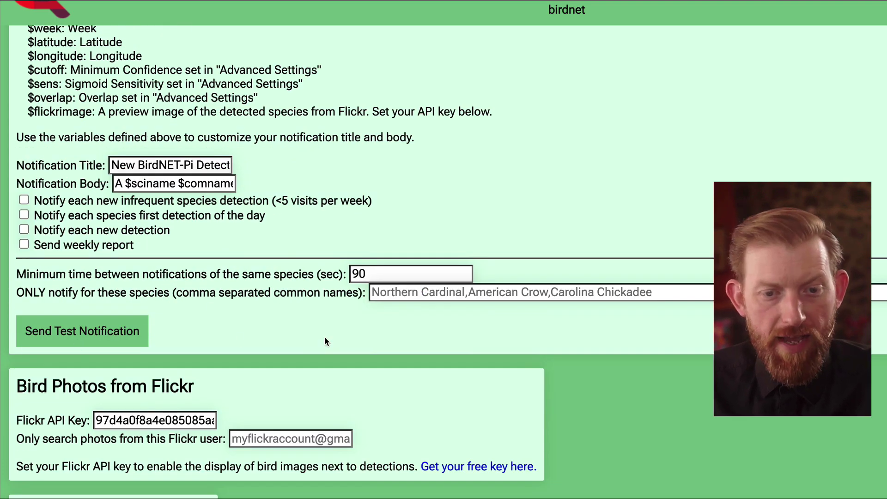
Step: Scroll past the Localization and Time and Date settings to reach the Advanced Settings page
{"action": "scroll", "coordinate": [324, 337], "scroll_direction": "down", "scroll_amount": 3}
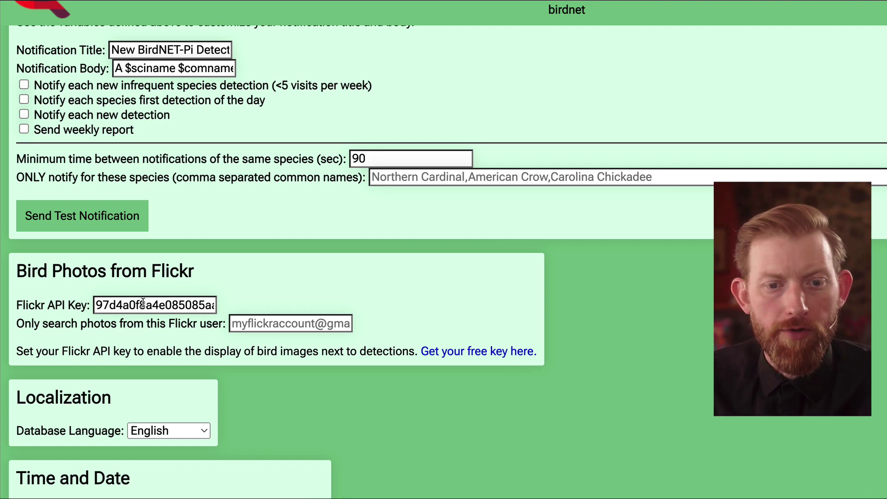
{"action": "scroll", "coordinate": [526, 314], "scroll_direction": "down", "scroll_amount": 3}
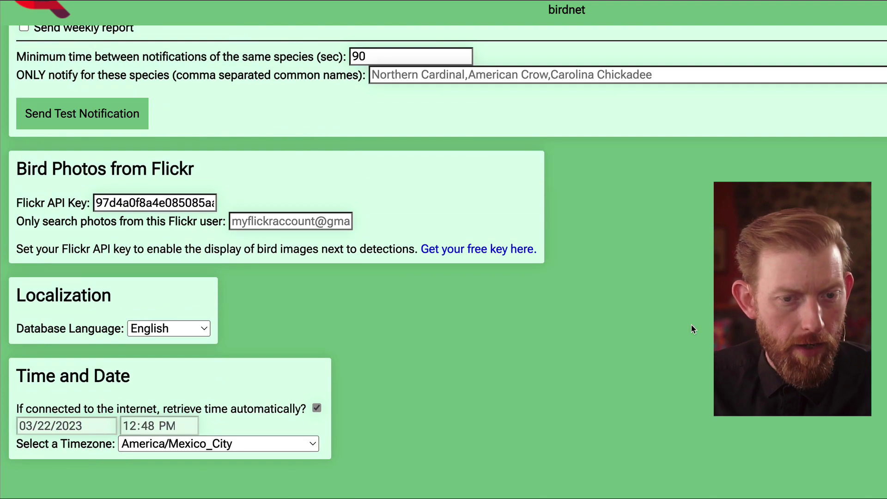
{"action": "scroll", "coordinate": [639, 337], "scroll_direction": "down", "scroll_amount": 1}
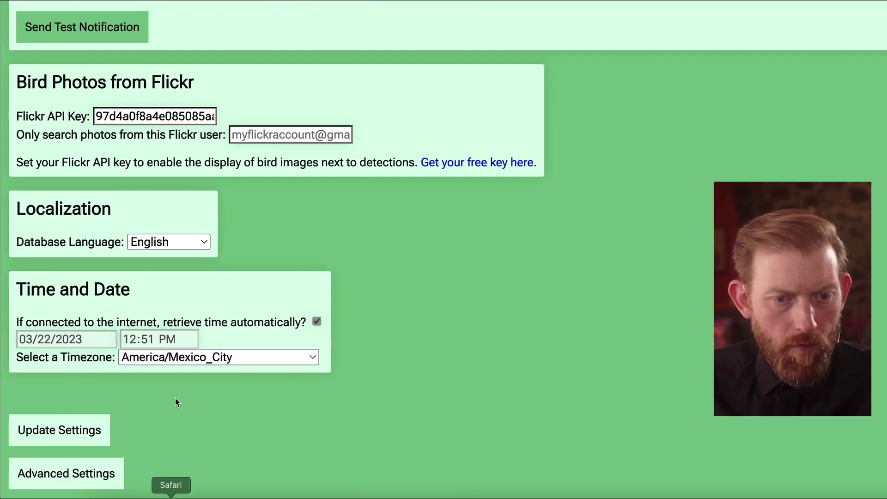
{"action": "left_click", "coordinate": [72, 474]}
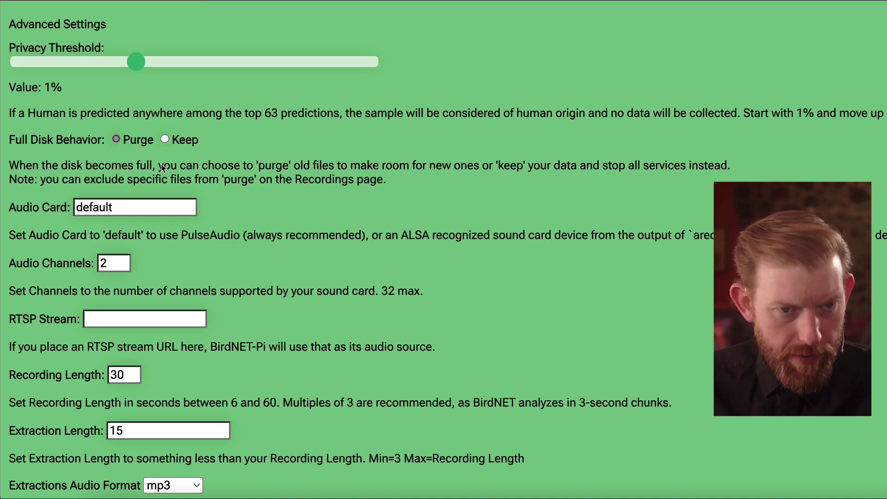
{"action": "scroll", "coordinate": [158, 213], "scroll_direction": "down", "scroll_amount": 1}
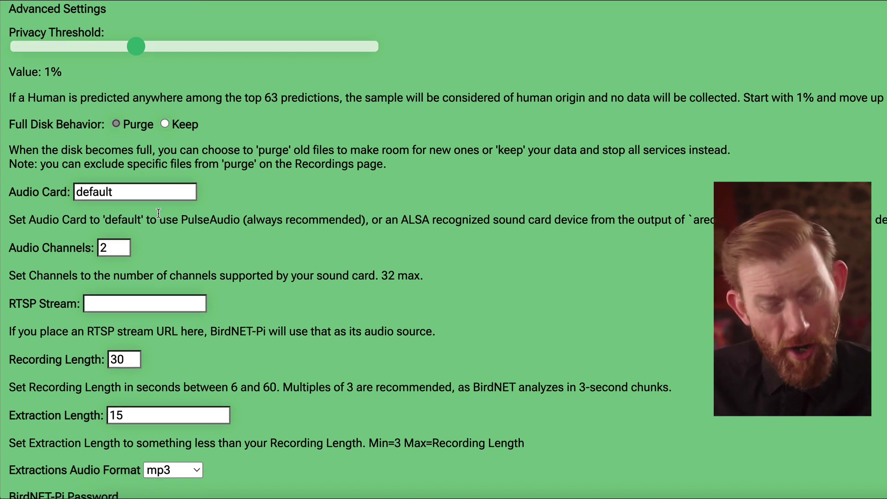
{"action": "scroll", "coordinate": [176, 262], "scroll_direction": "down", "scroll_amount": 1}
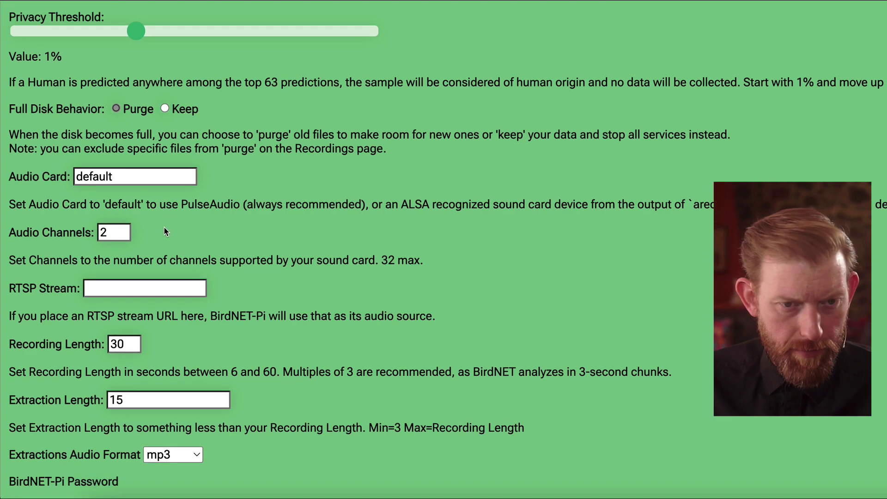
{"action": "scroll", "coordinate": [133, 209], "scroll_direction": "down", "scroll_amount": 5}
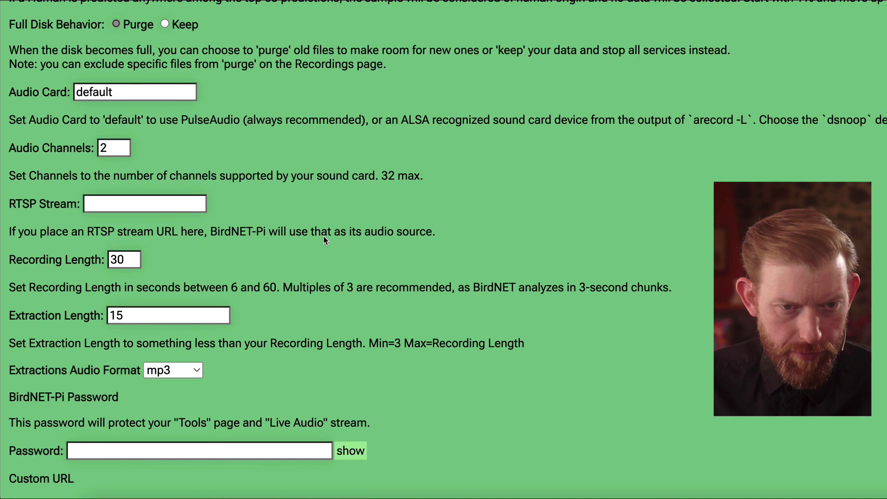
{"action": "scroll", "coordinate": [132, 210], "scroll_direction": "down", "scroll_amount": 9}
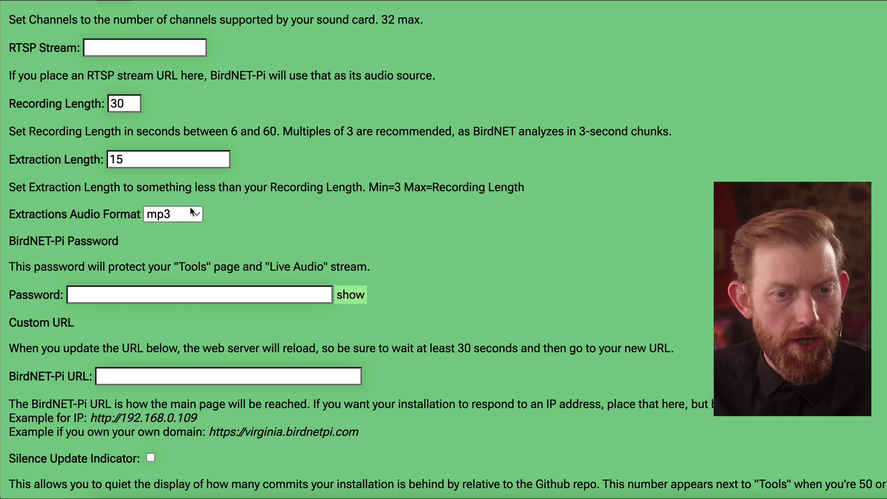
Step: Review the BirdNET-Lite and Accessibility settings, then return to the dashboard Overview page
{"action": "scroll", "coordinate": [453, 200], "scroll_direction": "down", "scroll_amount": 1}
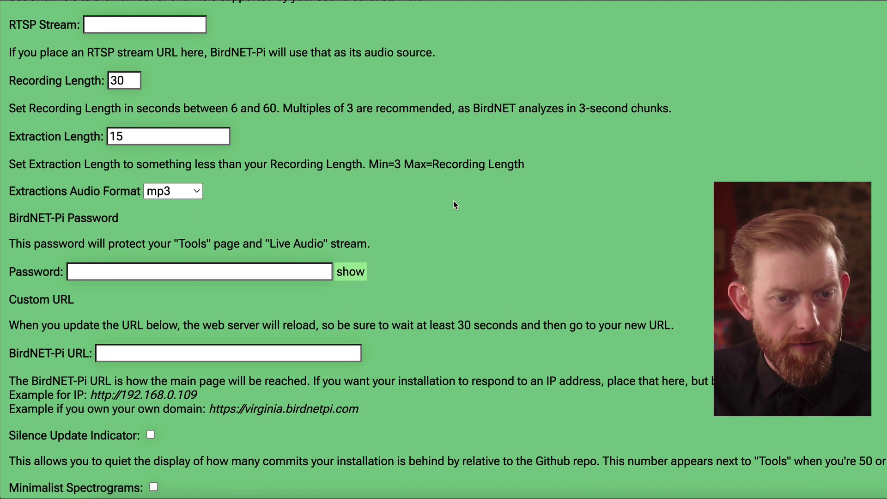
{"action": "scroll", "coordinate": [453, 200], "scroll_direction": "down", "scroll_amount": 5}
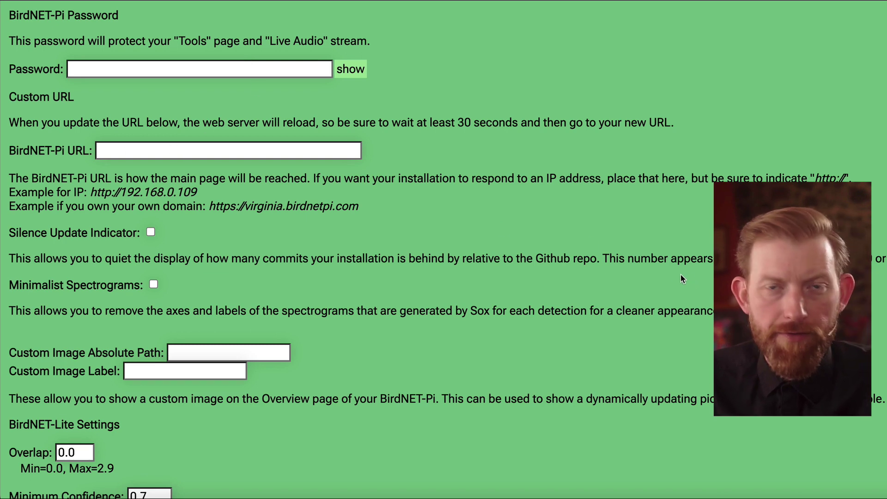
{"action": "scroll", "coordinate": [499, 267], "scroll_direction": "down", "scroll_amount": 1}
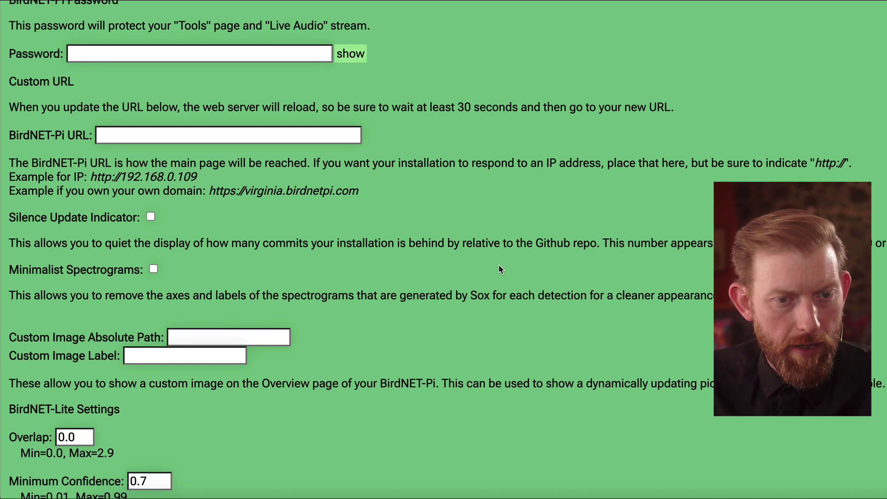
{"action": "scroll", "coordinate": [499, 267], "scroll_direction": "down", "scroll_amount": 6}
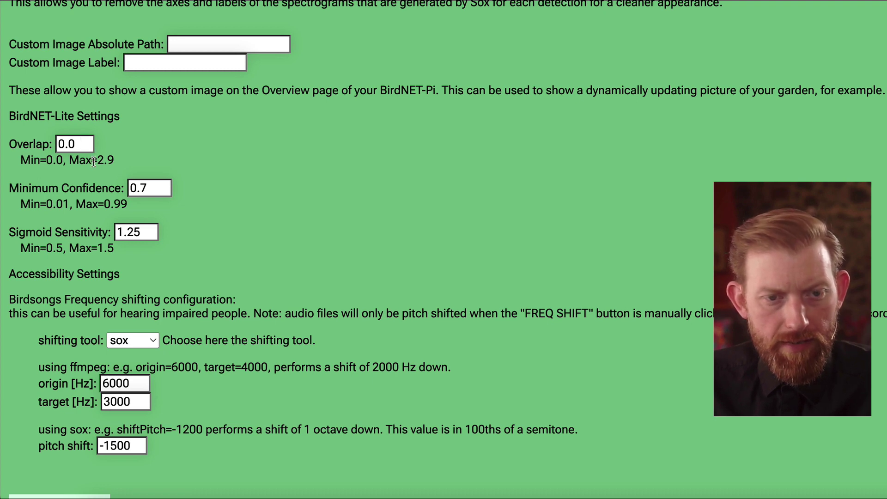
{"action": "scroll", "coordinate": [343, 252], "scroll_direction": "down", "scroll_amount": 1}
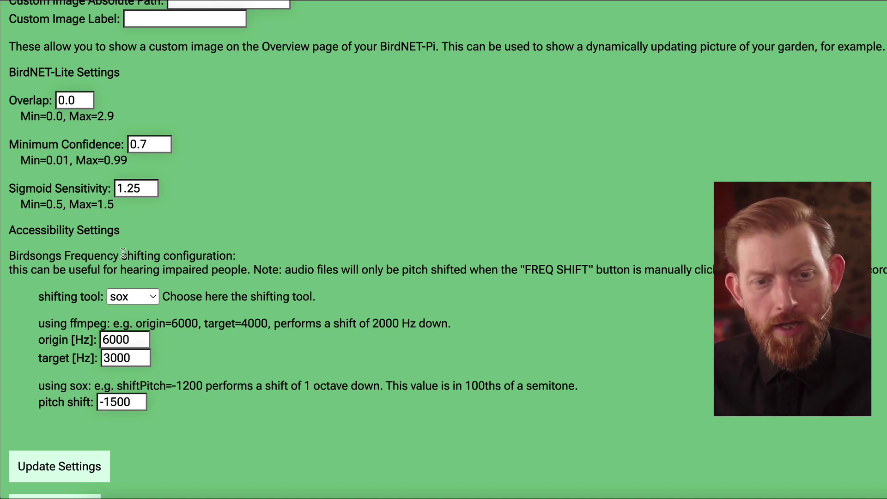
{"action": "scroll", "coordinate": [581, 210], "scroll_direction": "down", "scroll_amount": 1}
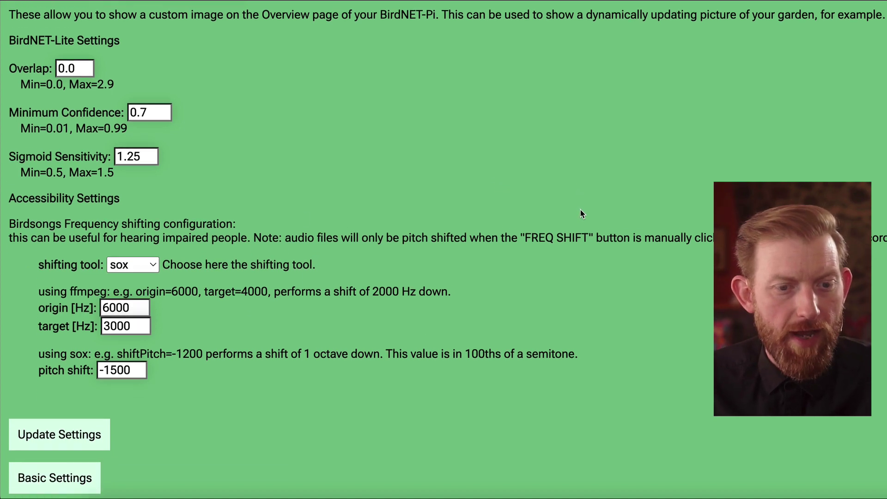
{"action": "scroll", "coordinate": [581, 212], "scroll_direction": "up", "scroll_amount": 20}
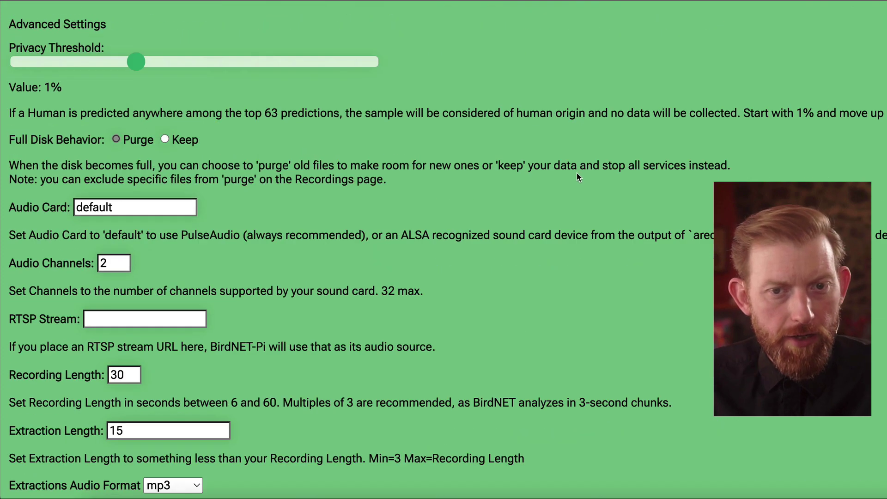
{"action": "left_click", "coordinate": [174, 90]}
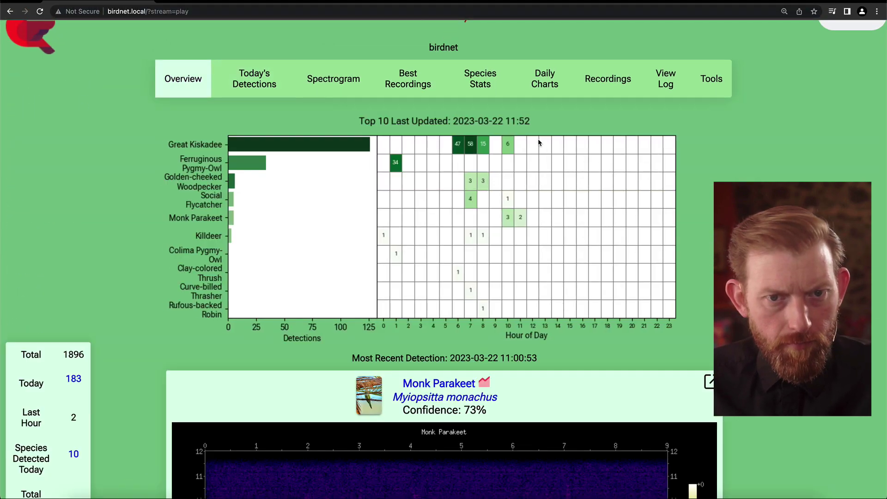
{"action": "scroll", "coordinate": [421, 230], "scroll_direction": "down", "scroll_amount": 9}
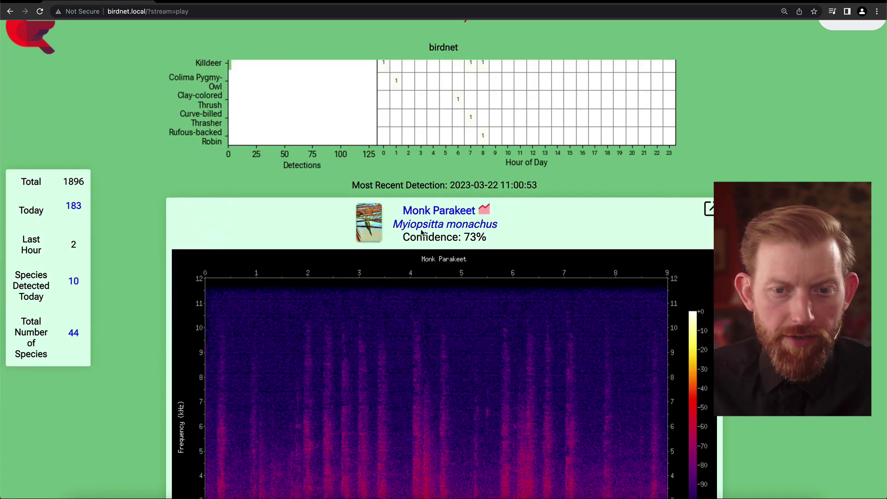
{"action": "scroll", "coordinate": [421, 233], "scroll_direction": "down", "scroll_amount": 4}
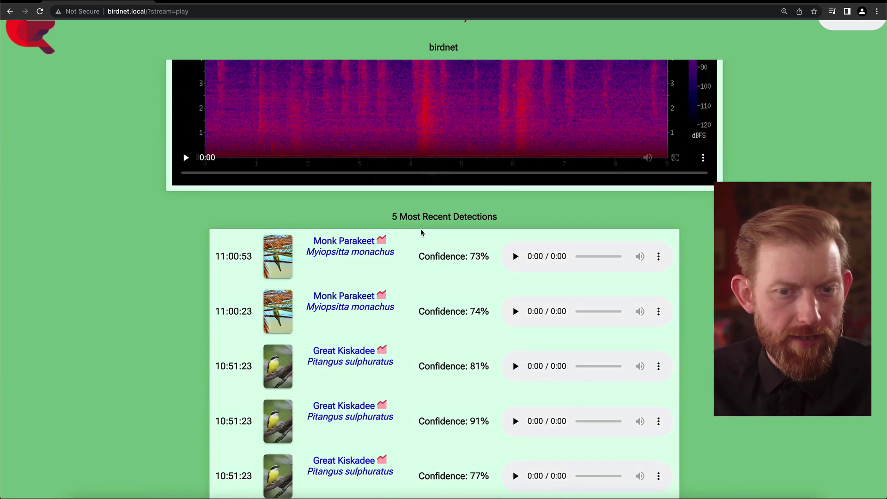